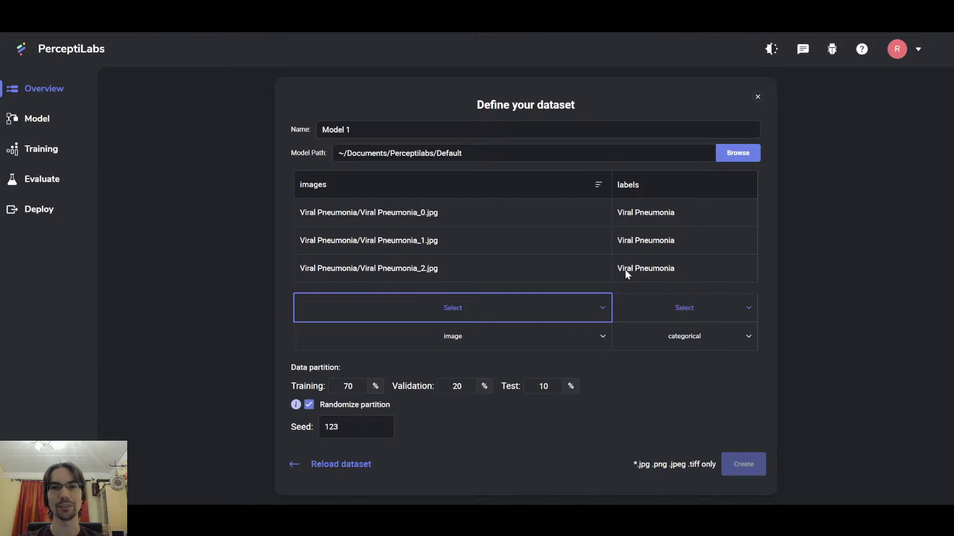
# Assign the images column as Input and the labels column as Target, and create the model from the dataset
pyautogui.click(466, 308)
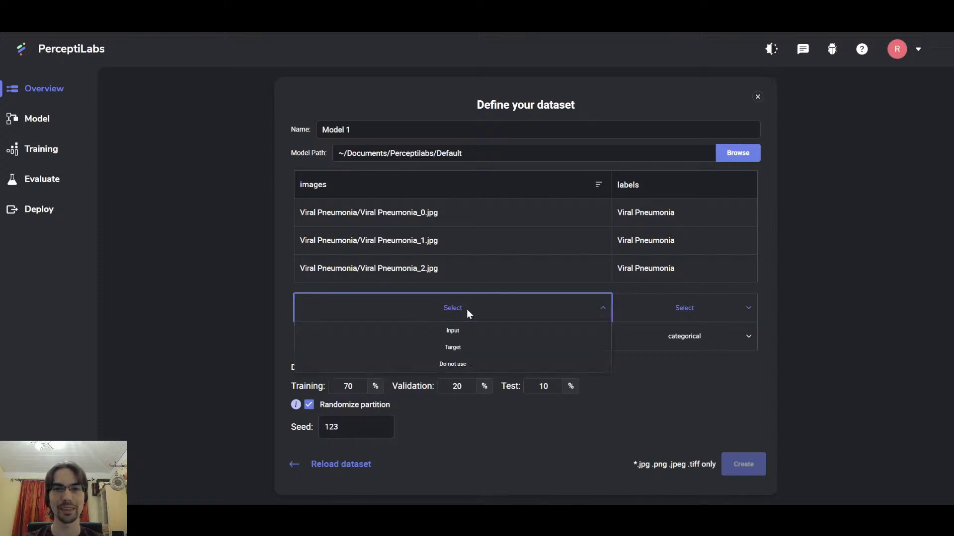
pyautogui.click(472, 330)
pyautogui.click(666, 308)
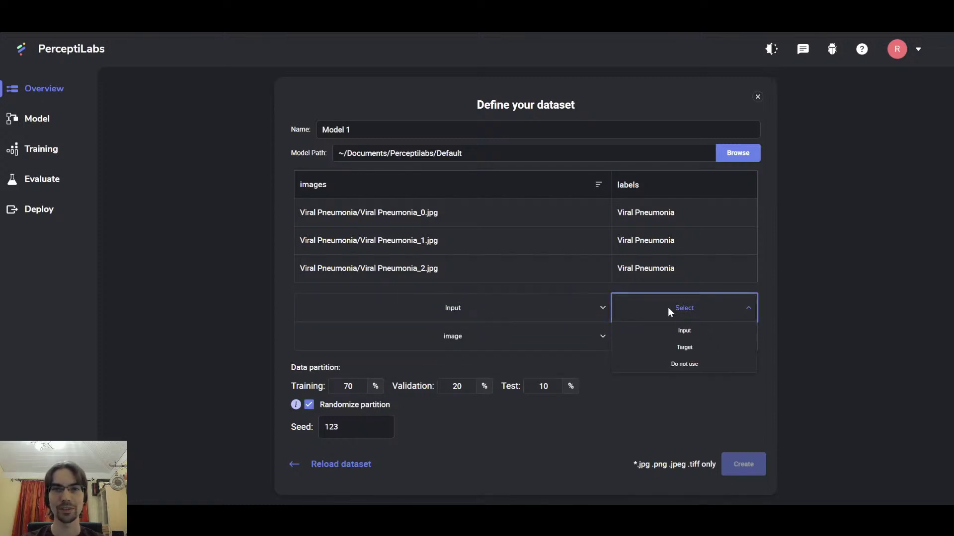
pyautogui.click(675, 344)
pyautogui.click(742, 469)
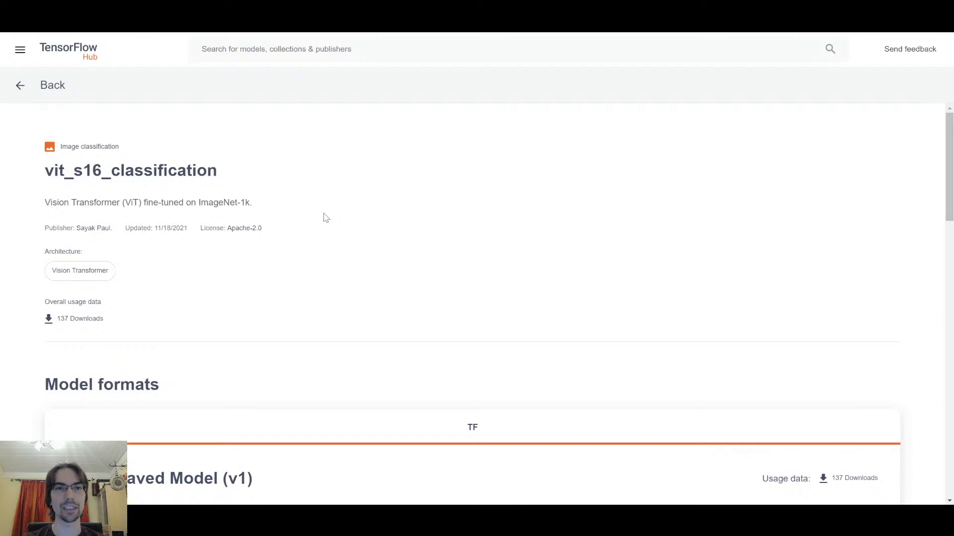
# Review the usage snippet and input requirements of vit_s16_classification on TensorFlow Hub, and return to PerceptiLabs
pyautogui.scroll(-5, 317, 219)
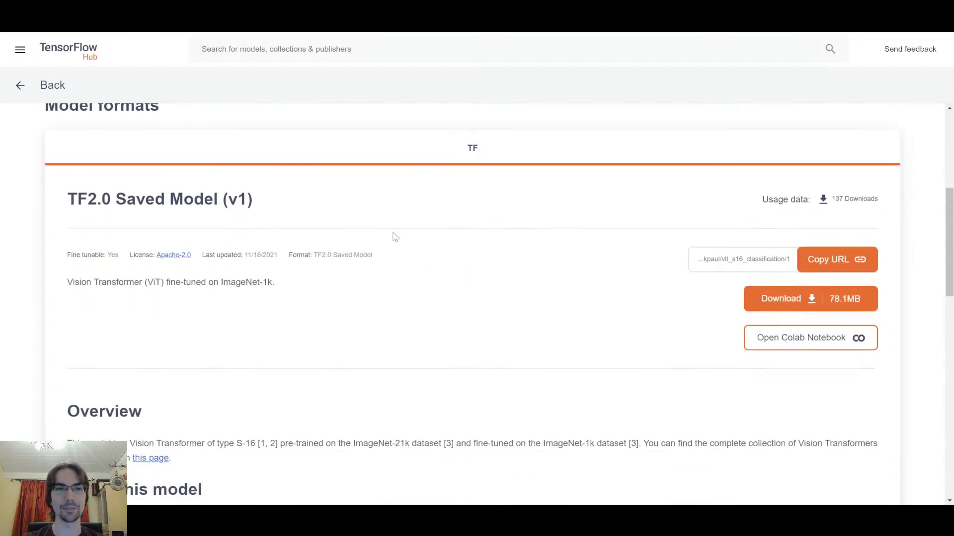
pyautogui.scroll(-6, 395, 237)
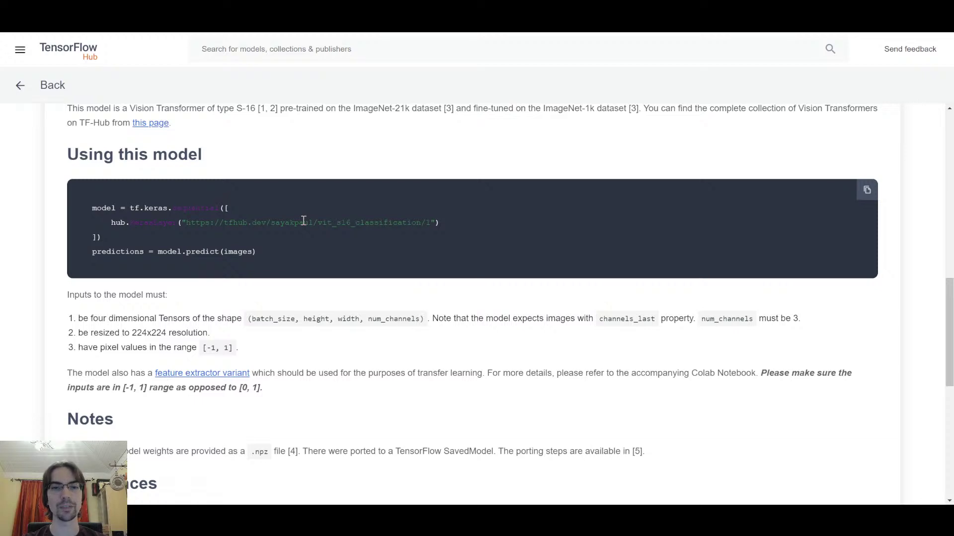
pyautogui.hotkey('ctrl', 'Tab')
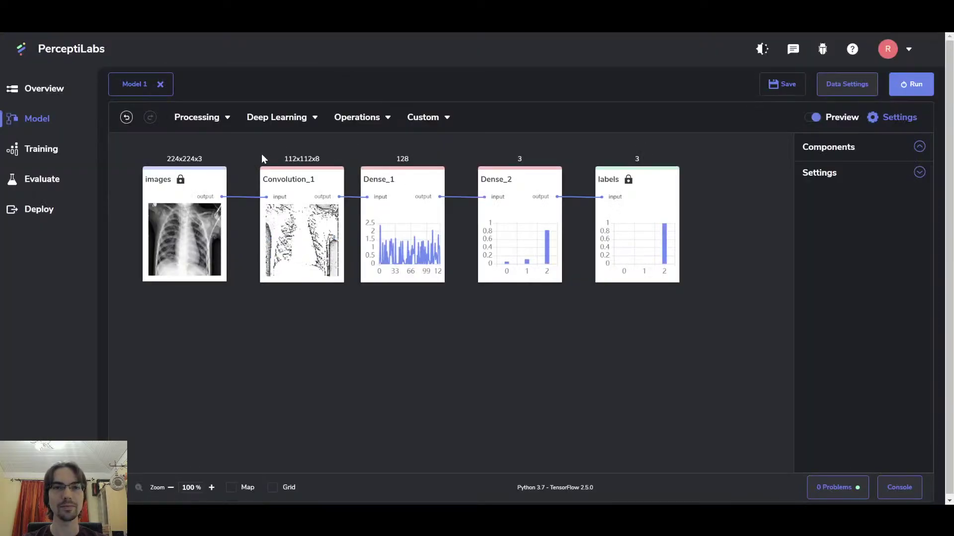
# Replace the Convolution_1 component with a Custom layer and connect the images output to its input
pyautogui.moveTo(262, 153); pyautogui.dragTo(347, 314)
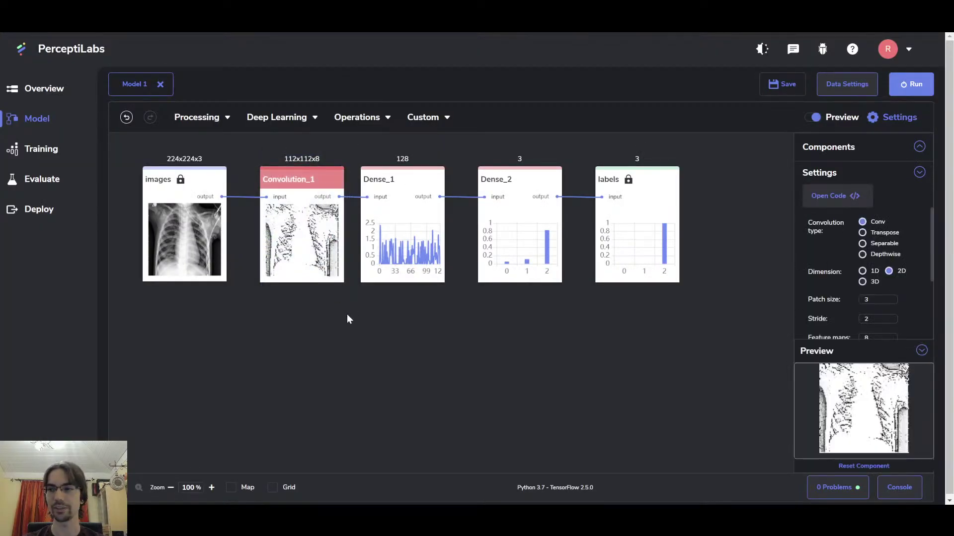
pyautogui.press('Delete')
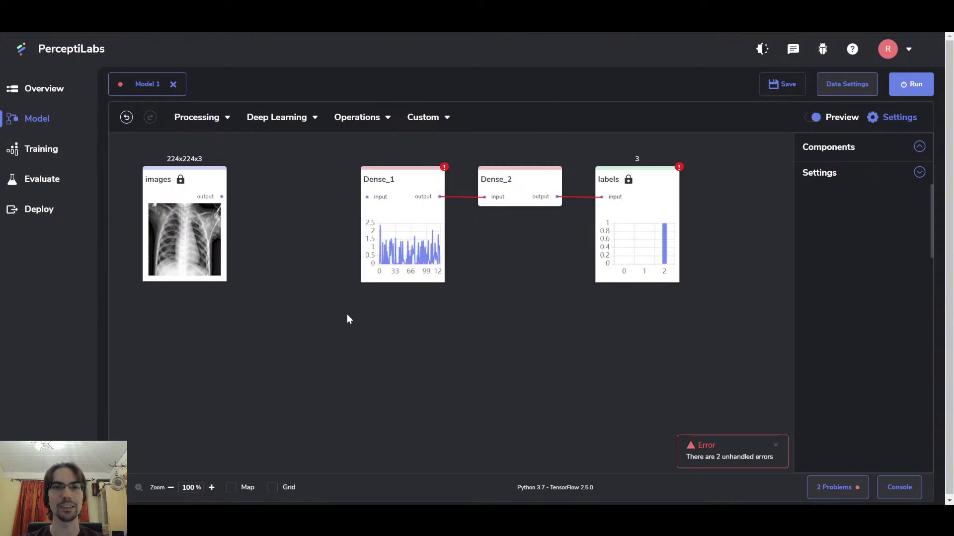
pyautogui.click(430, 119)
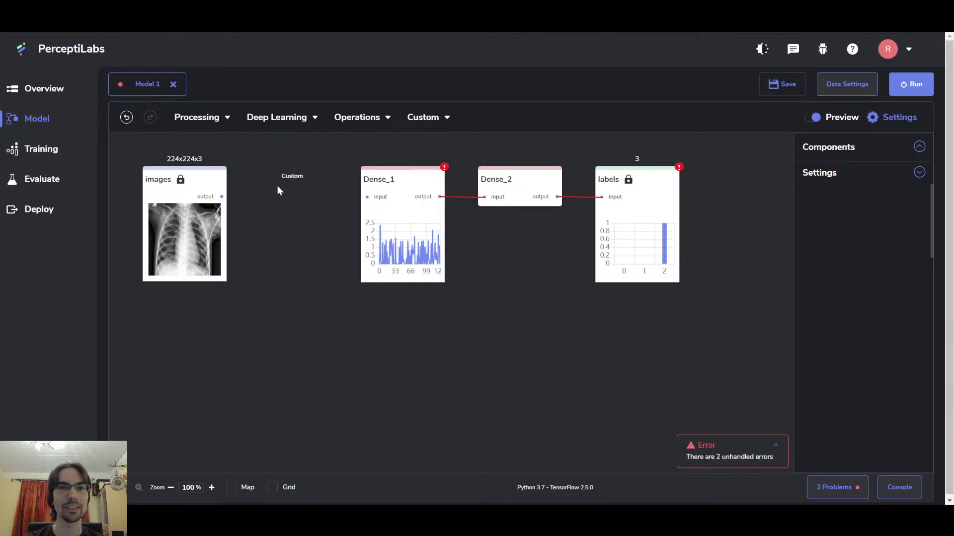
pyautogui.moveTo(266, 168); pyautogui.dragTo(265, 167)
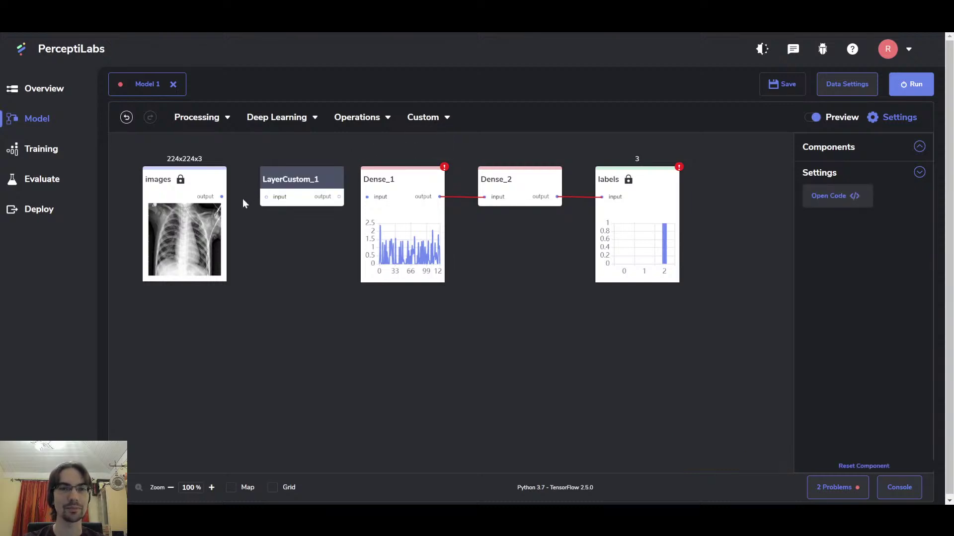
pyautogui.moveTo(222, 198); pyautogui.dragTo(266, 198)
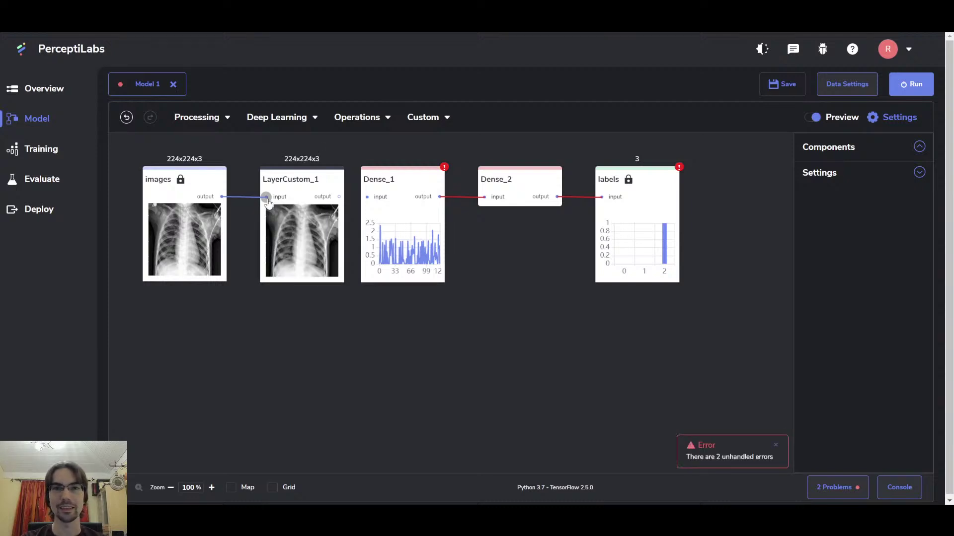
# Open the custom layer's code and enlarge the code editor
pyautogui.click(290, 192)
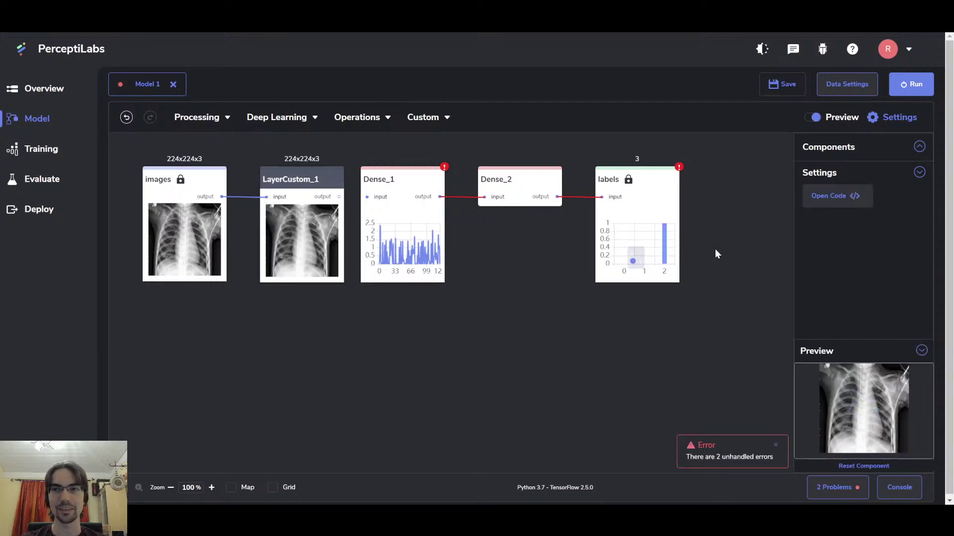
pyautogui.click(843, 199)
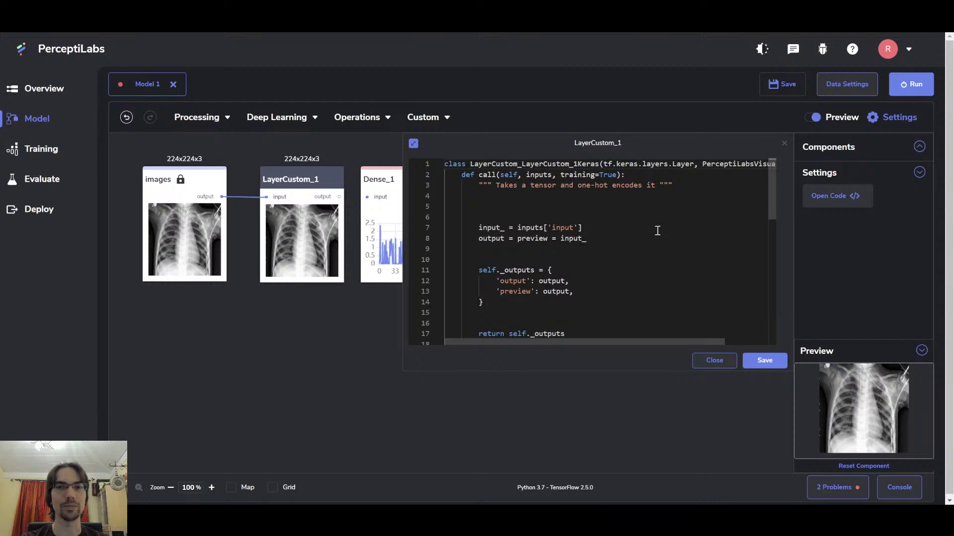
pyautogui.click(413, 144)
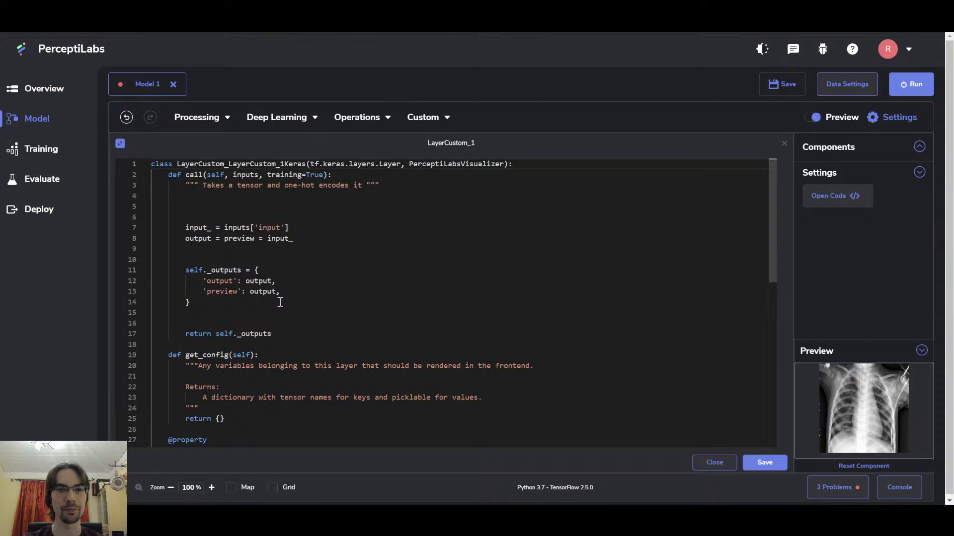
# Add the method header "def build(self, input_shape):" below the return statement of the call method
pyautogui.click(289, 337)
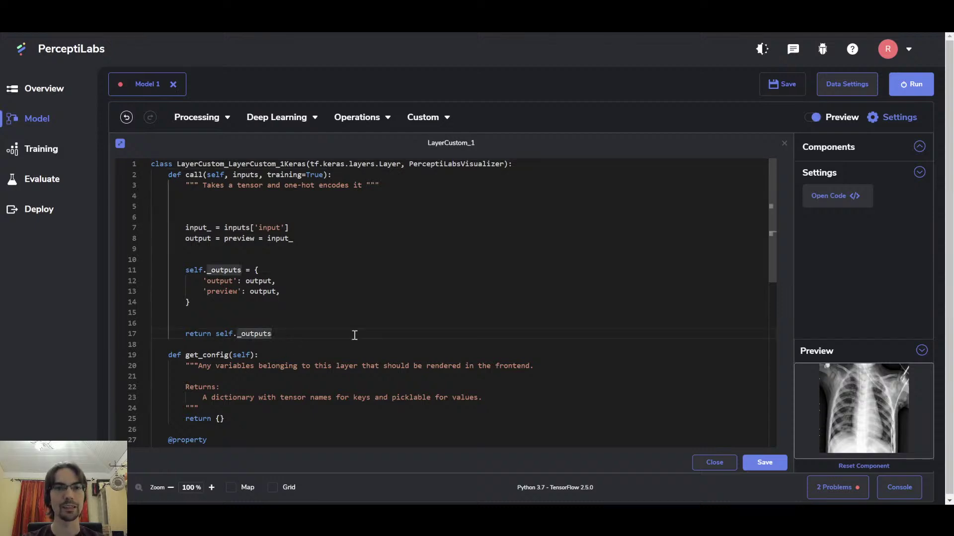
pyautogui.press('Return')
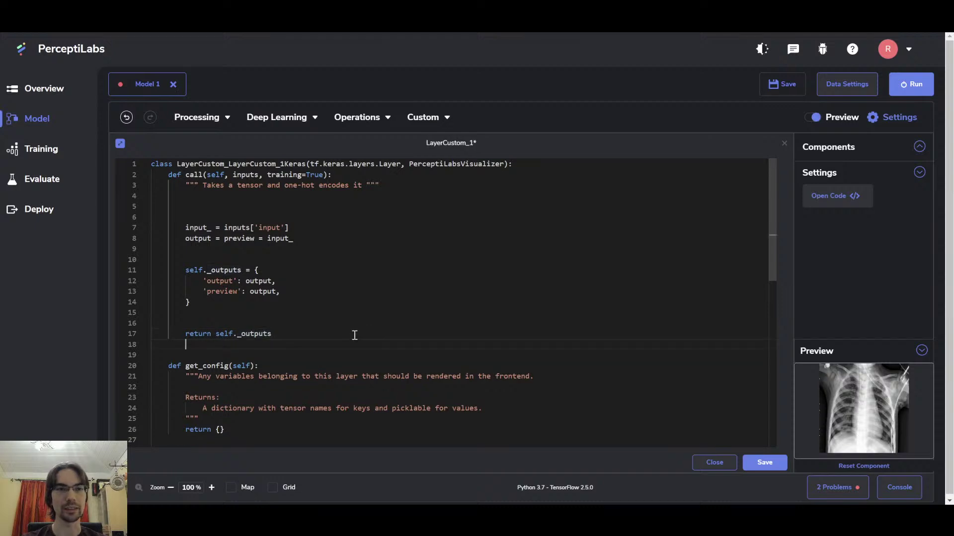
pyautogui.press('Return')
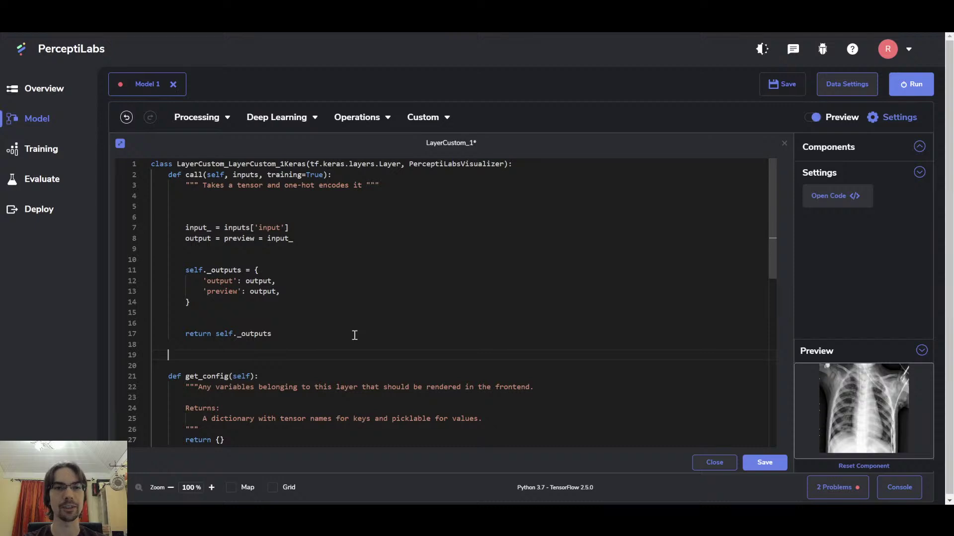
pyautogui.write('dev')
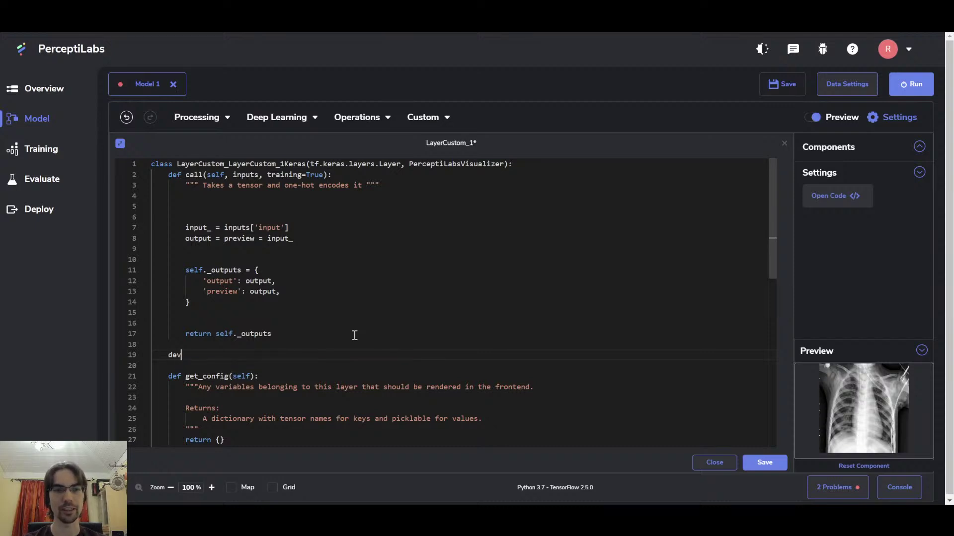
pyautogui.press('BackSpace')
pyautogui.press('BackSpace')
pyautogui.press('BackSpace')
pyautogui.press('BackSpace')
pyautogui.write('def')
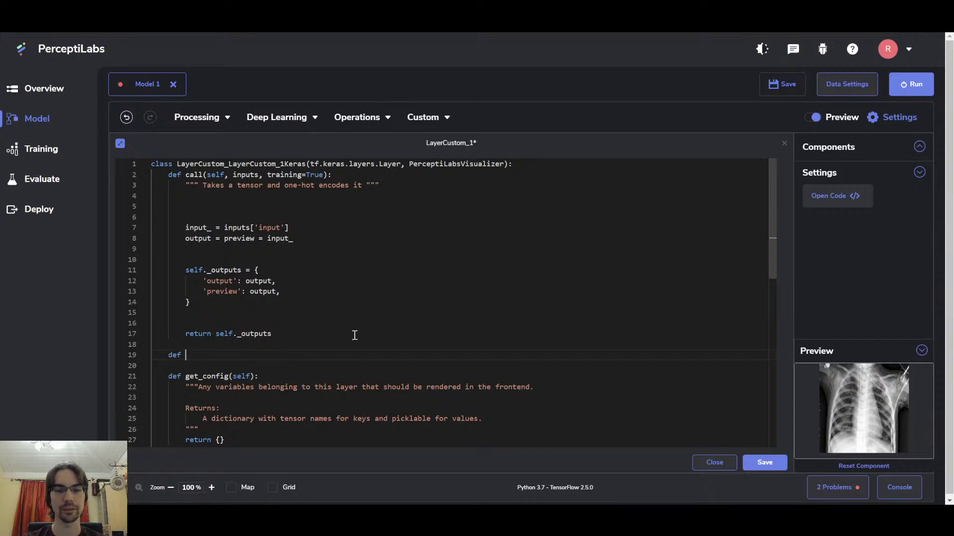
pyautogui.write('build(')
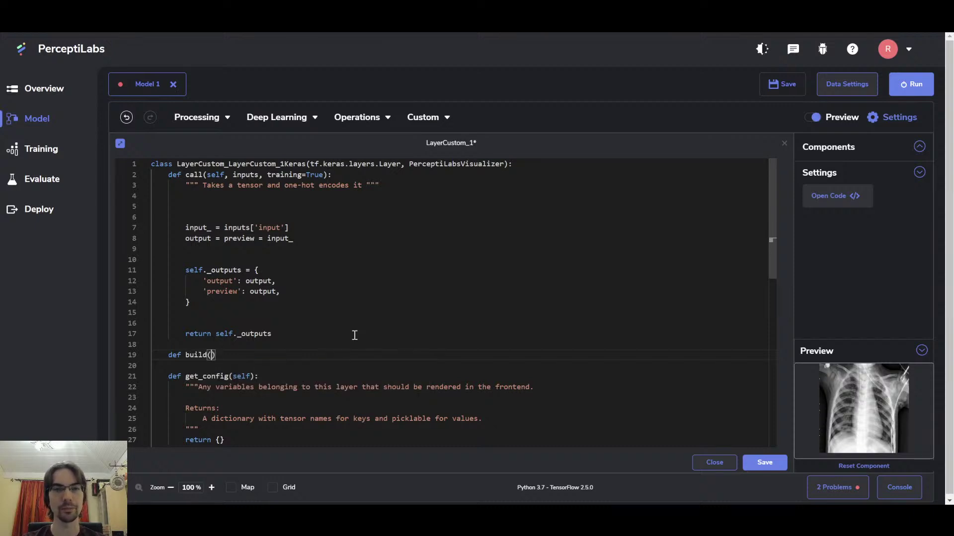
pyautogui.write('self,')
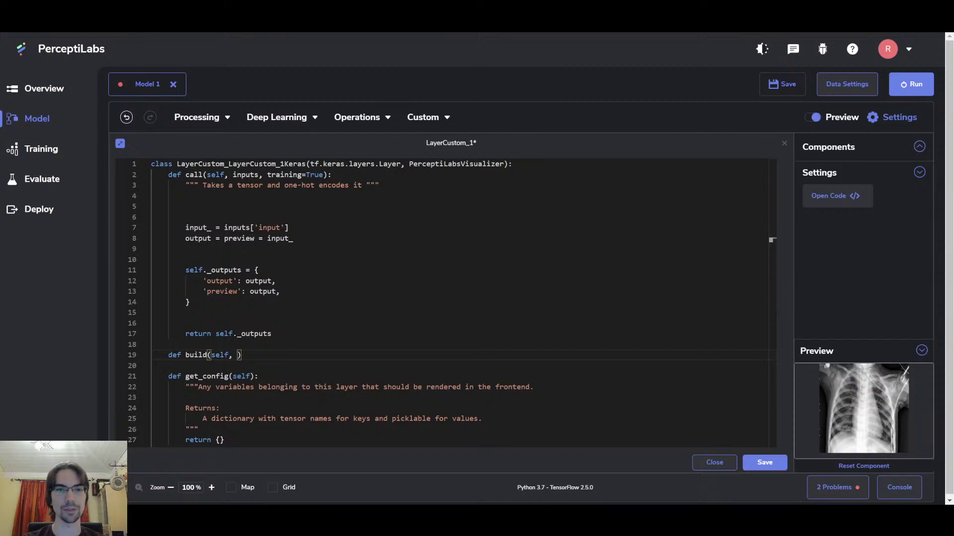
pyautogui.write('input')
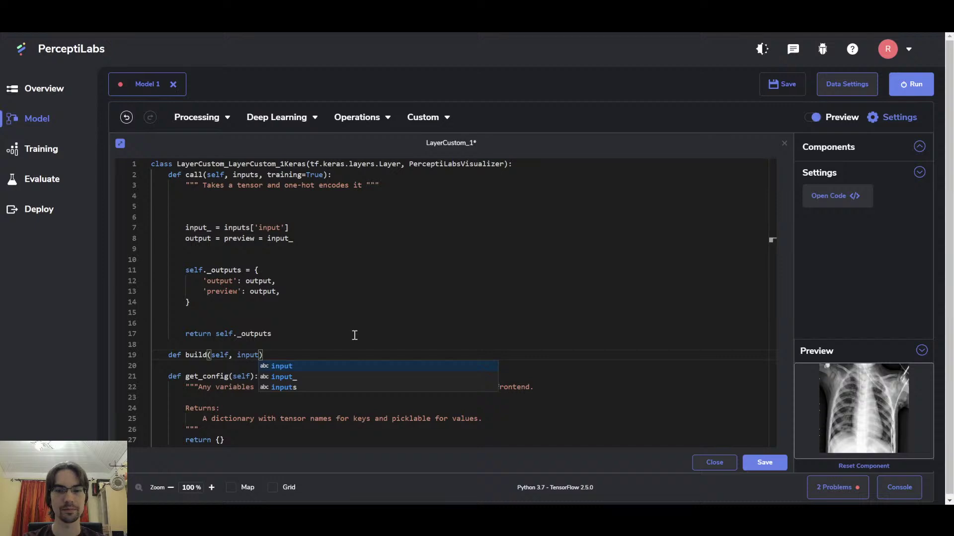
pyautogui.write('_shape):')
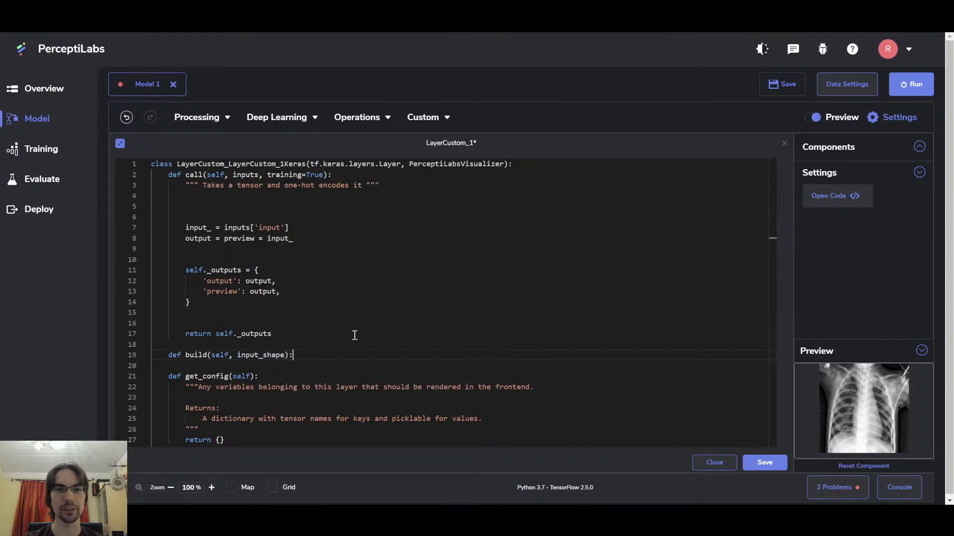
# Add "import tensorflow_hub as hub" as the first line of the build method
pyautogui.press('Return')
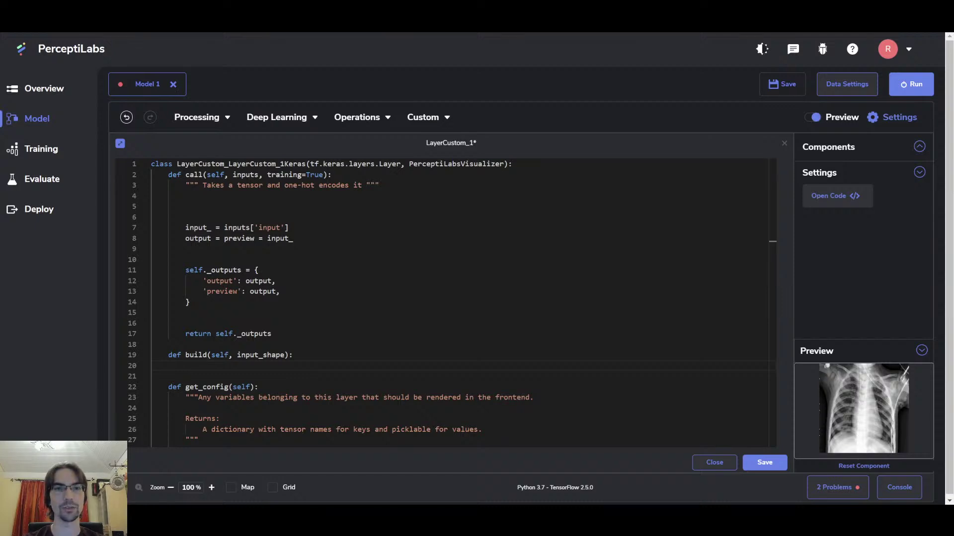
pyautogui.write('imp')
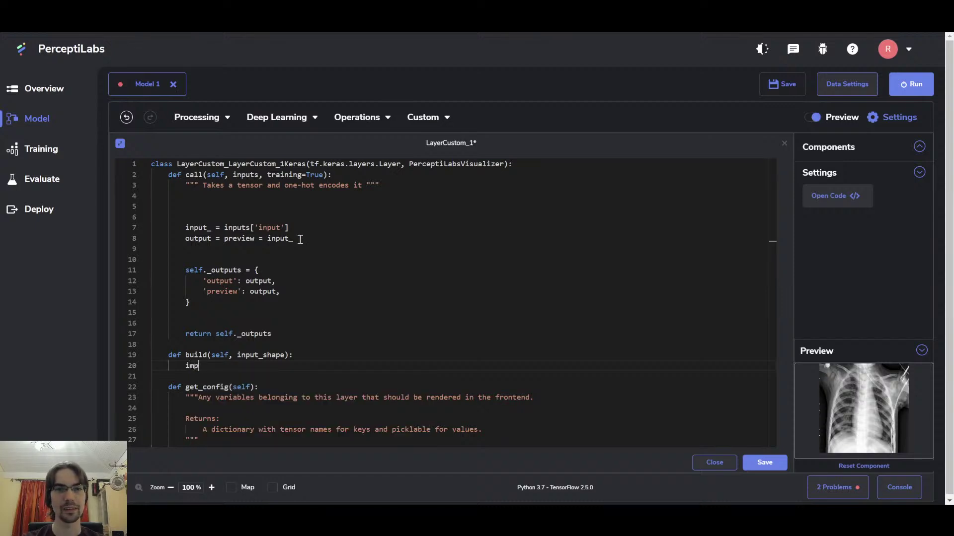
pyautogui.write('ort tensorflow')
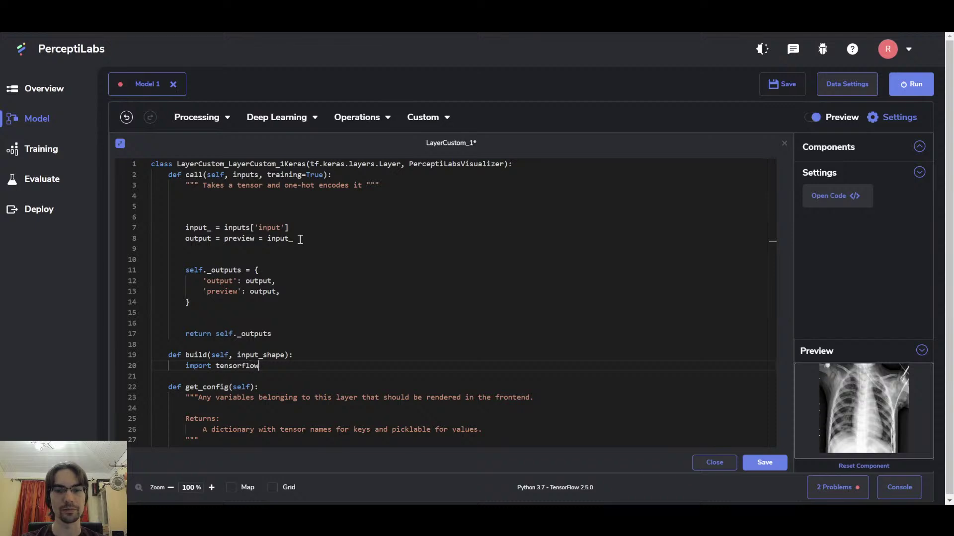
pyautogui.write('_hub as hub')
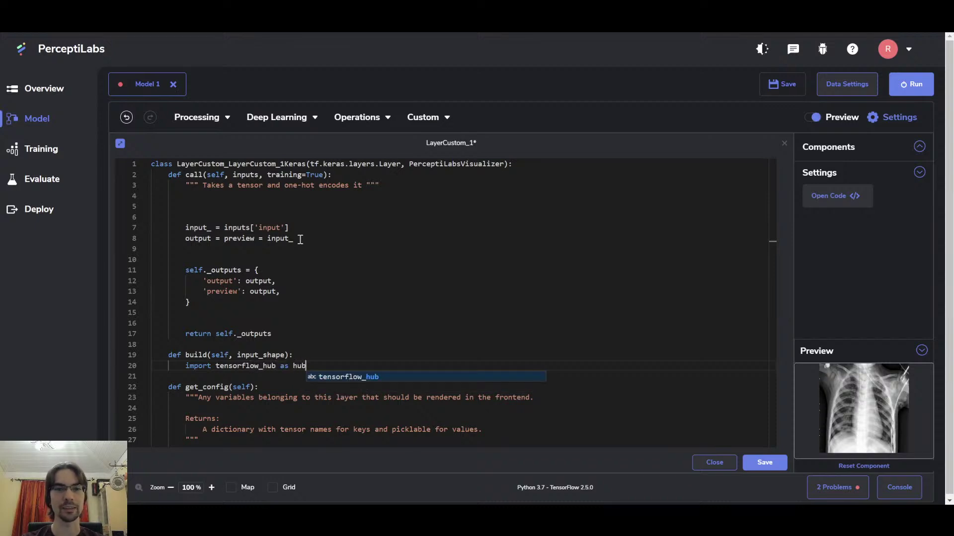
pyautogui.press('Escape')
pyautogui.press('Return')
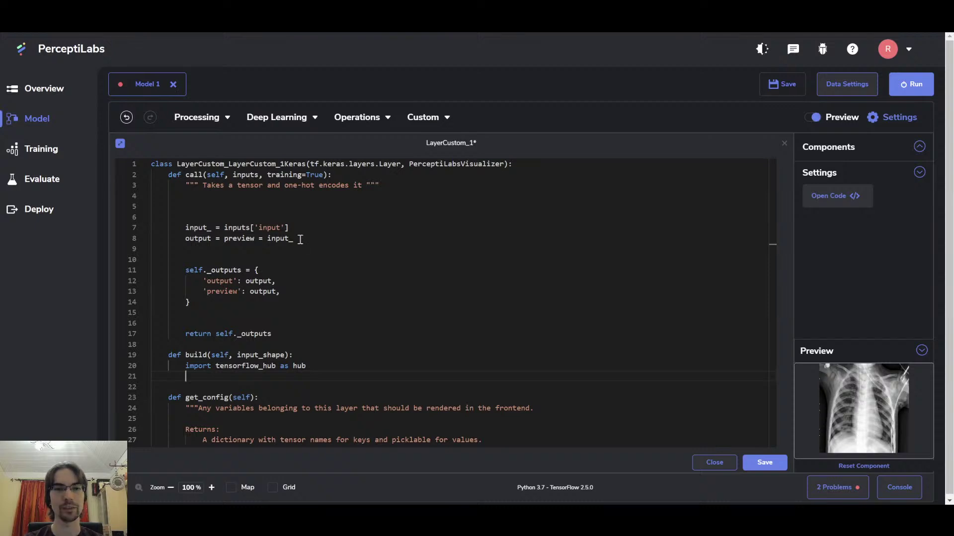
# Assign self.vit to an empty hub.KerasLayer() call on the line below the import
pyautogui.write('self.vit =')
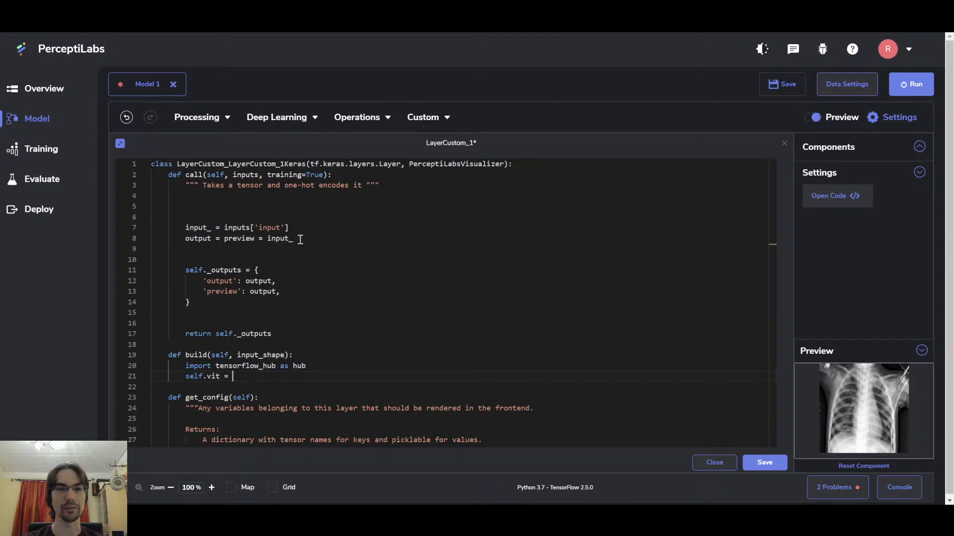
pyautogui.press('BackSpace')
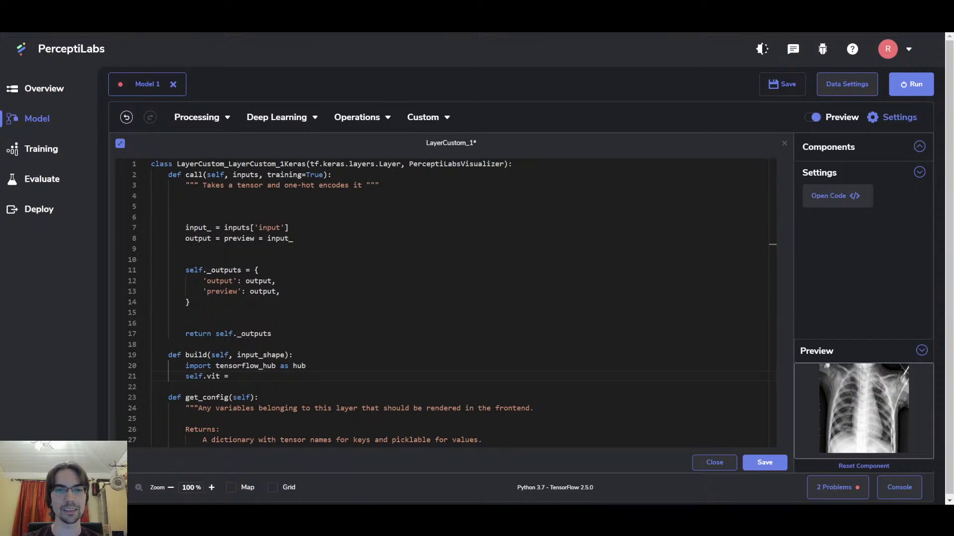
pyautogui.write('hub.K')
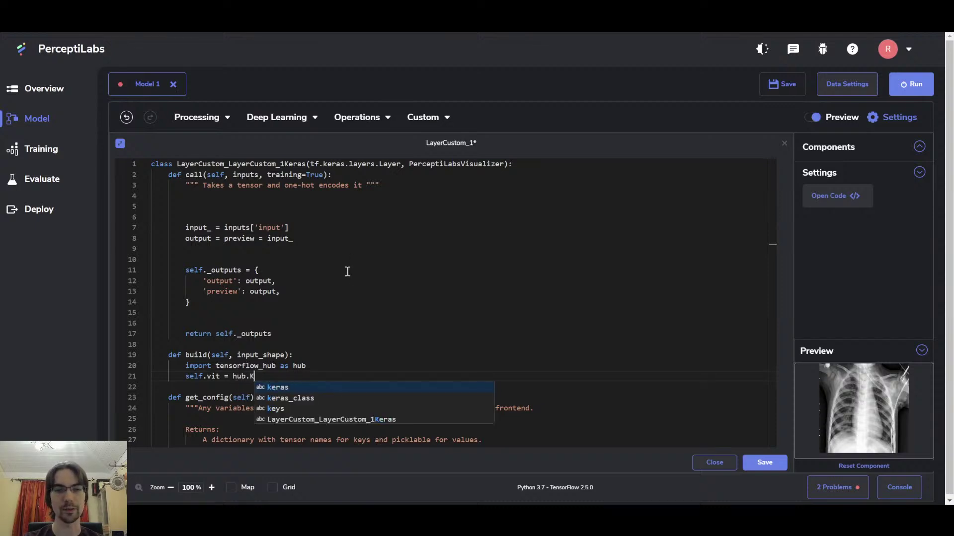
pyautogui.write('erasLayer')
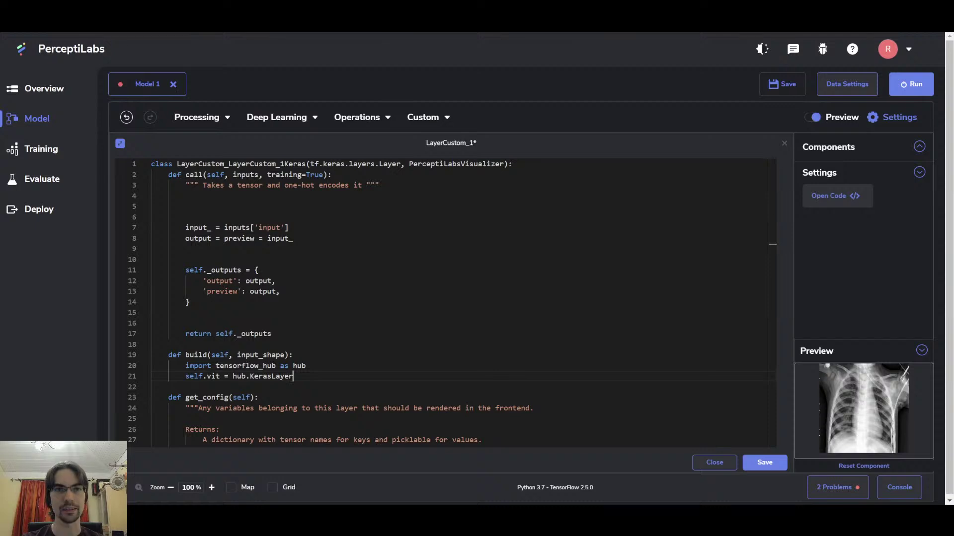
pyautogui.write('(')
# Copy the model URL from the usage snippet on the TensorFlow Hub page and return to the PerceptiLabs code editor
pyautogui.hotkey('ctrl', 'Tab')
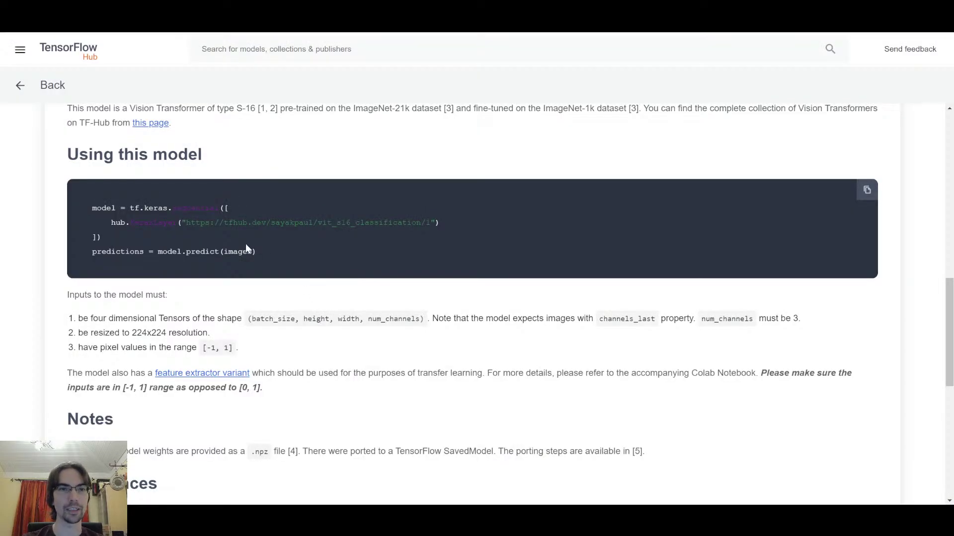
pyautogui.doubleClick(196, 222)
pyautogui.moveTo(196, 221); pyautogui.dragTo(389, 220)
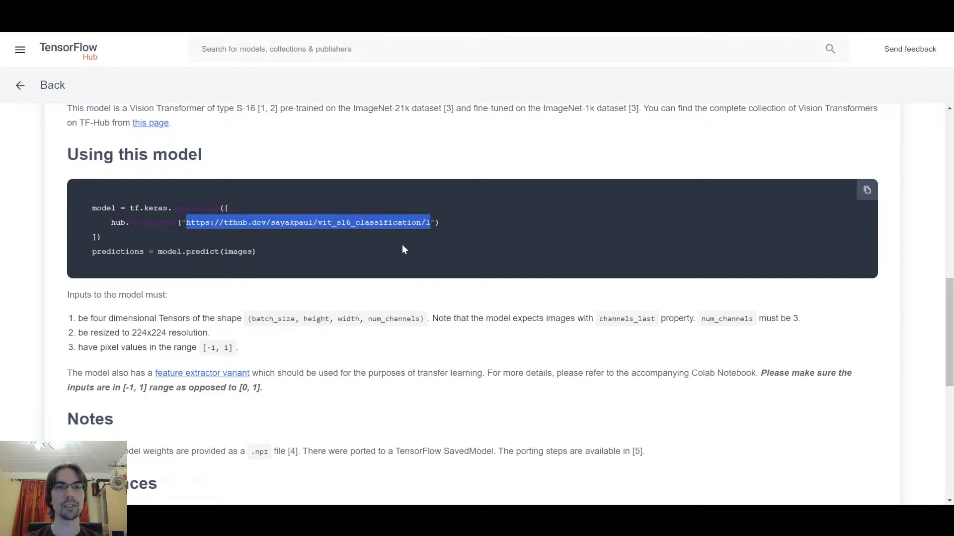
pyautogui.hotkey('alt', 'Tab')
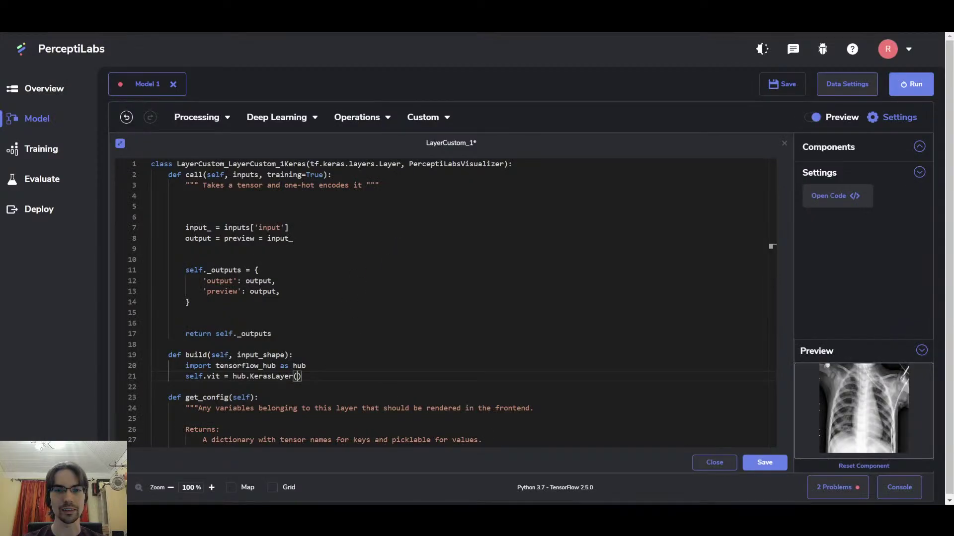
pyautogui.write('"')
pyautogui.write('https://tfhub.dev/sayakpaul/vit_s16_classification/1')
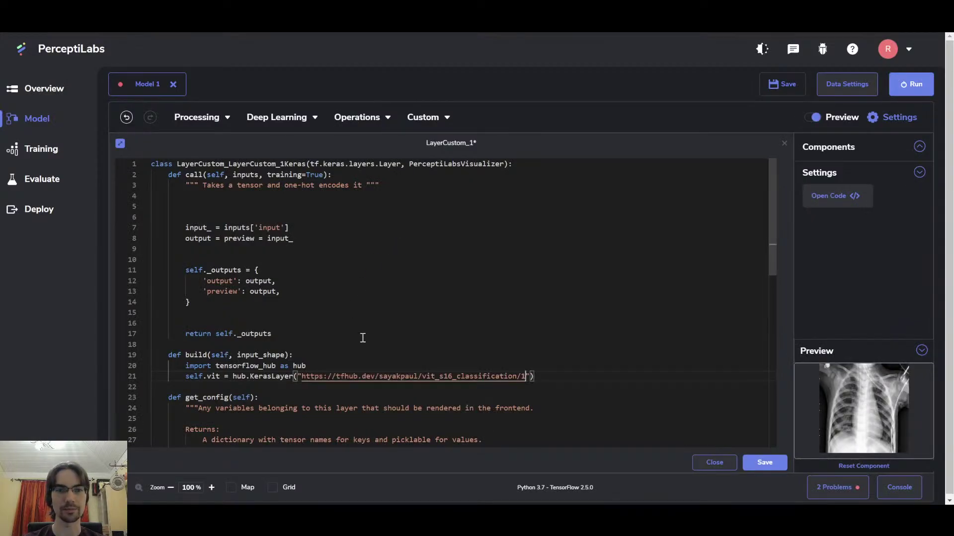
# Change the output assignment in the call method to "output = self.vit(input_)" and save the custom layer code
pyautogui.press('Up')
pyautogui.press('Up')
pyautogui.press('Up')
pyautogui.press('Up')
pyautogui.press('Up')
pyautogui.press('Up')
pyautogui.press('Up')
pyautogui.press('Up')
pyautogui.press('Up')
pyautogui.press('Up')
pyautogui.press('Up')
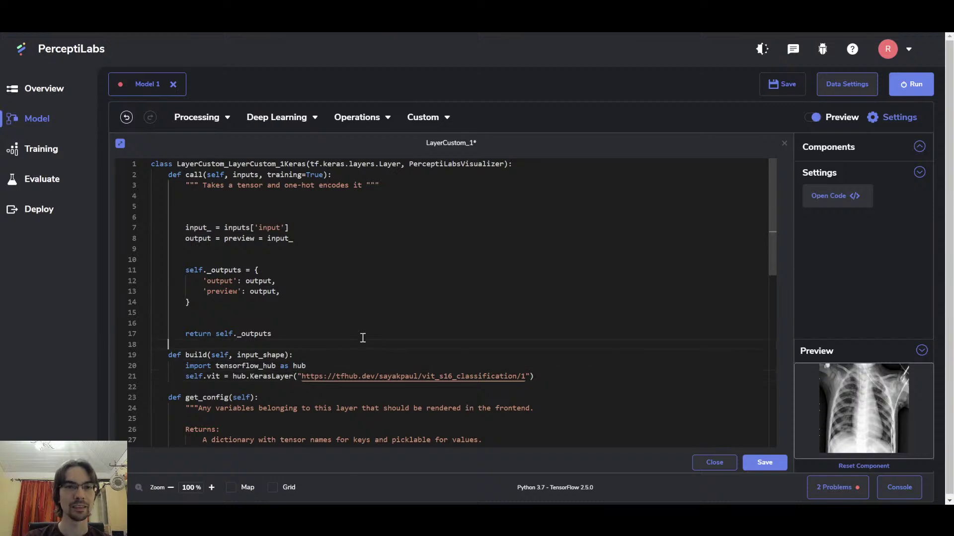
pyautogui.press('Up')
pyautogui.press('Up')
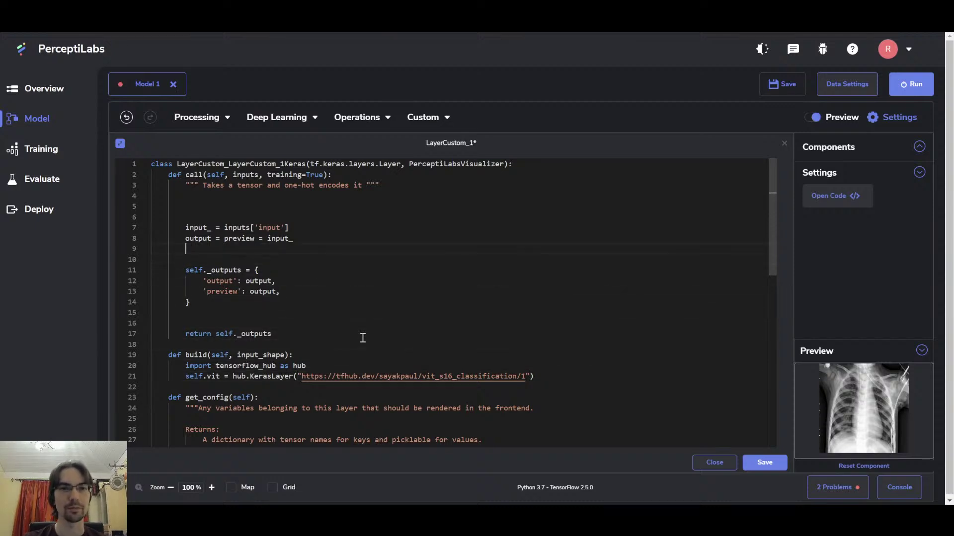
pyautogui.hotkey('ctrl', 'BackSpace')
pyautogui.hotkey('ctrl', 'BackSpace')
pyautogui.hotkey('ctrl', 'BackSpace')
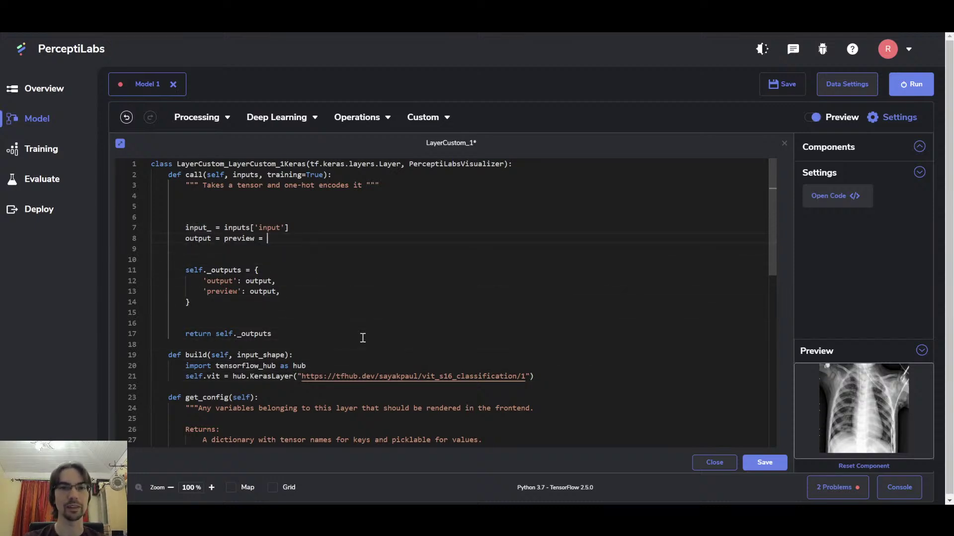
pyautogui.write('self')
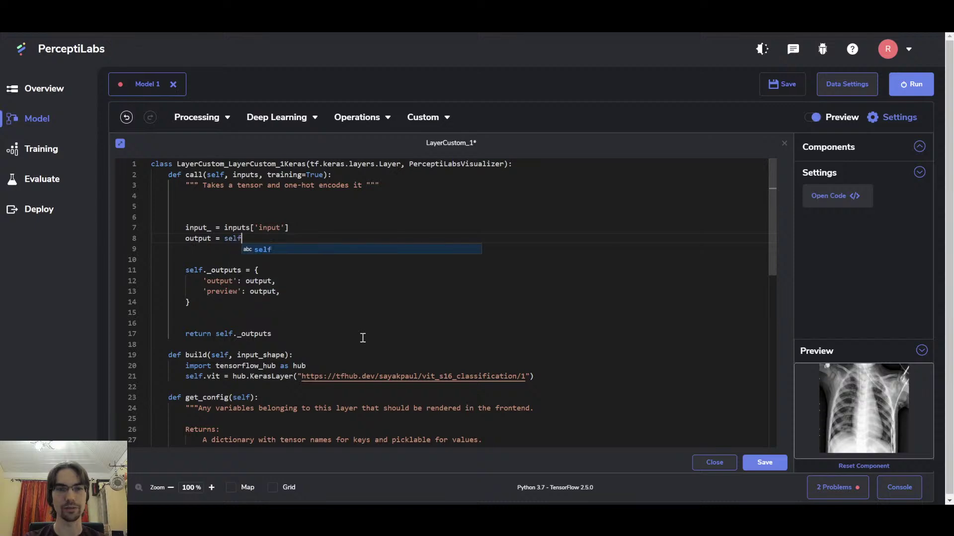
pyautogui.write('.vit(input')
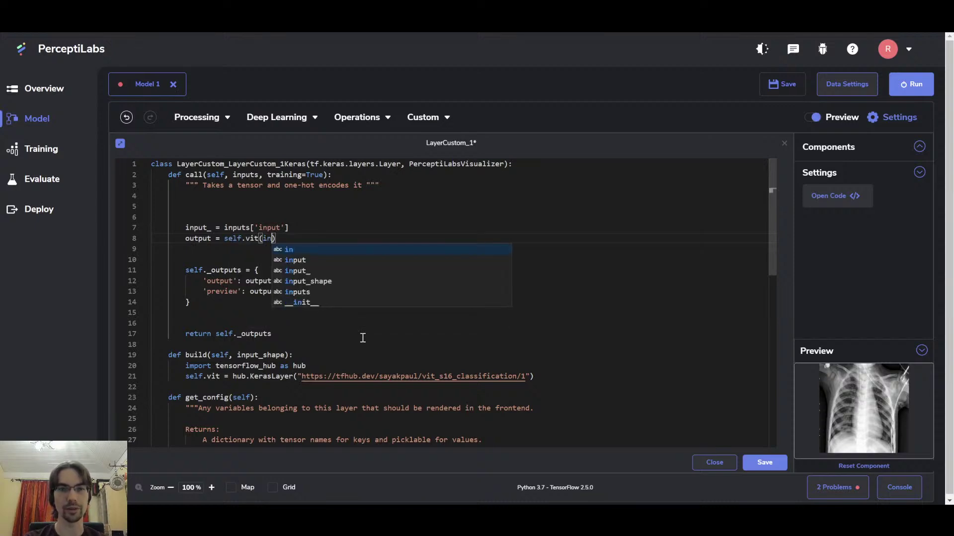
pyautogui.write('_')
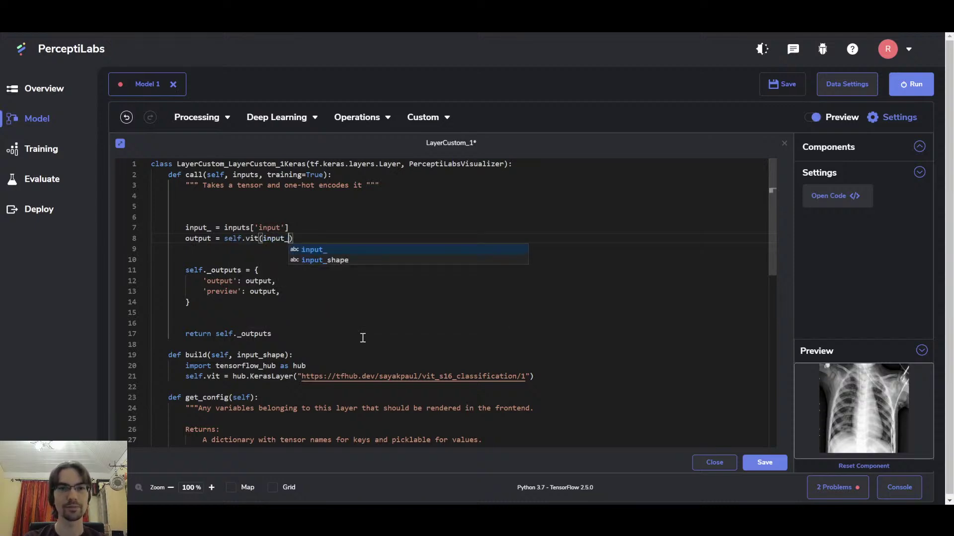
pyautogui.click(765, 463)
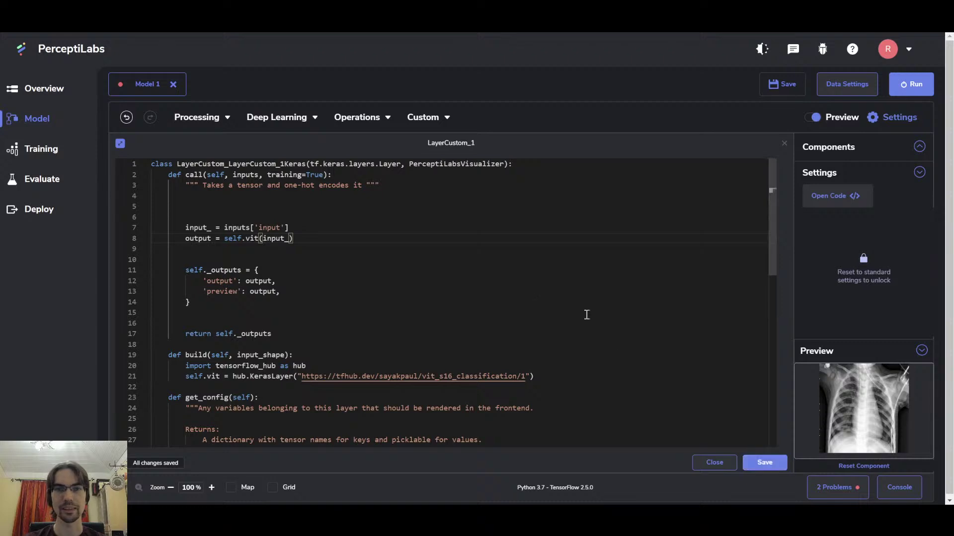
# Connect the LayerCustom_1 output to the Dense_1 input and close the code editor
pyautogui.click(120, 144)
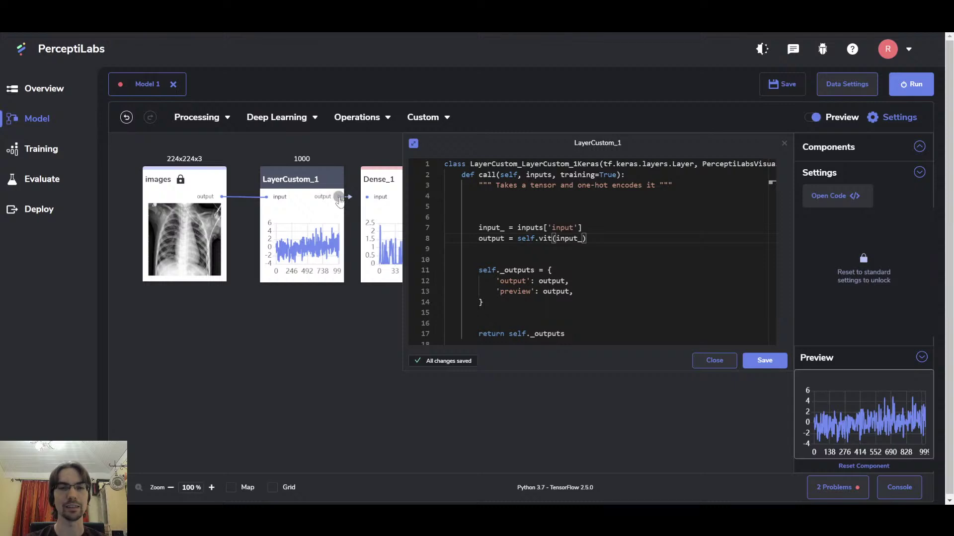
pyautogui.moveTo(339, 197); pyautogui.dragTo(367, 197)
pyautogui.click(722, 362)
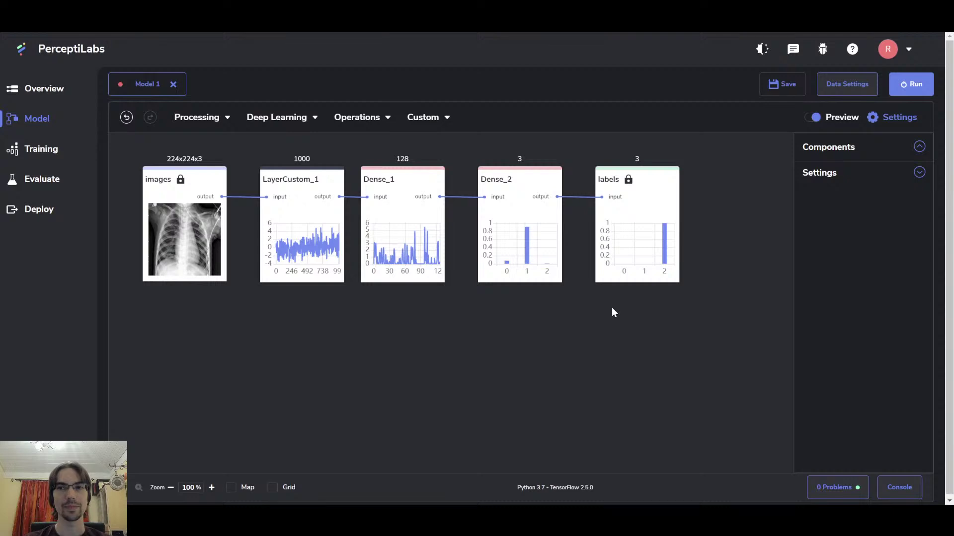
# Set the number of training epochs to 5 and start running the model
pyautogui.click(914, 87)
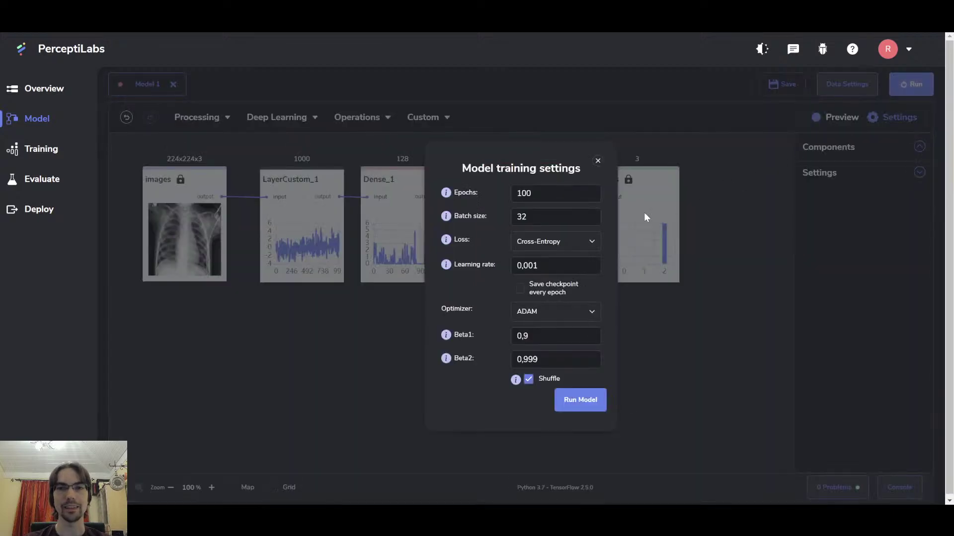
pyautogui.doubleClick(551, 194)
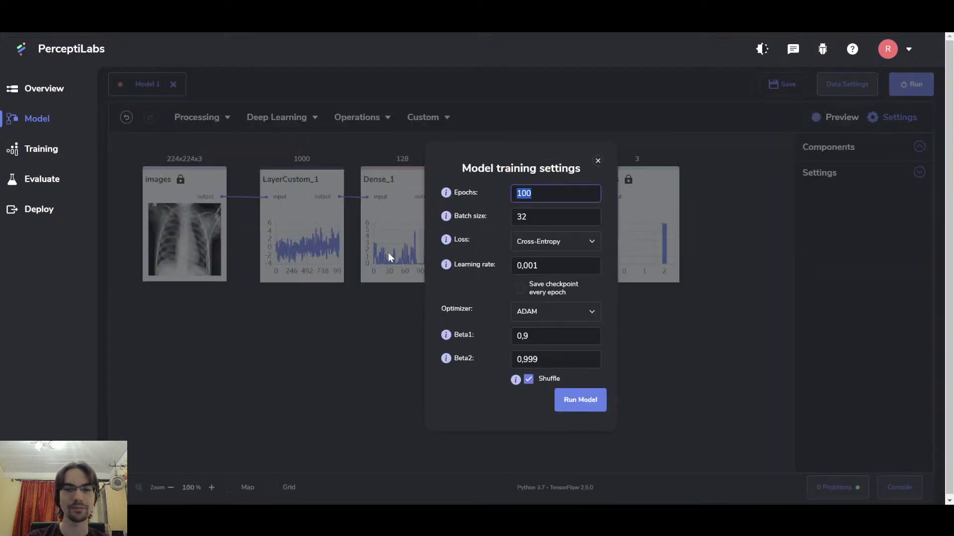
pyautogui.write('5')
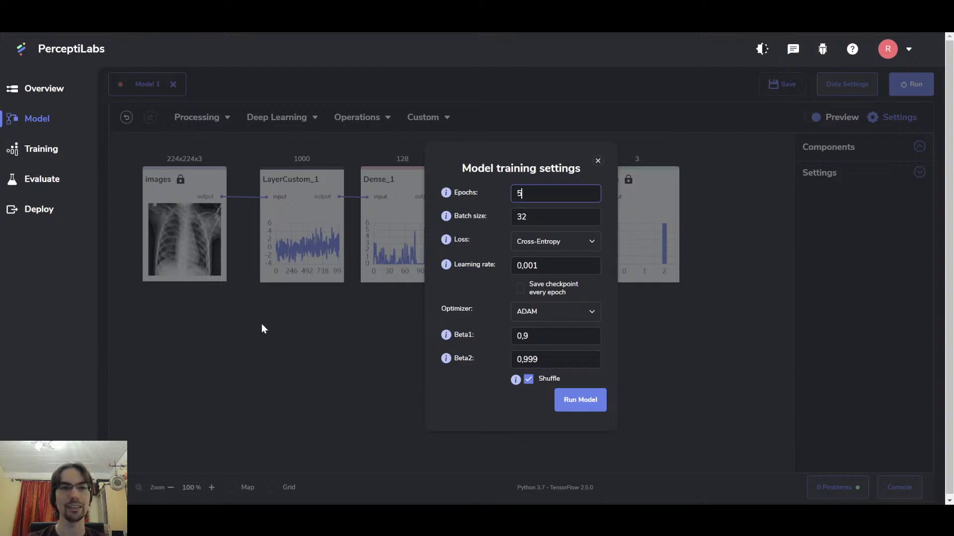
pyautogui.click(561, 400)
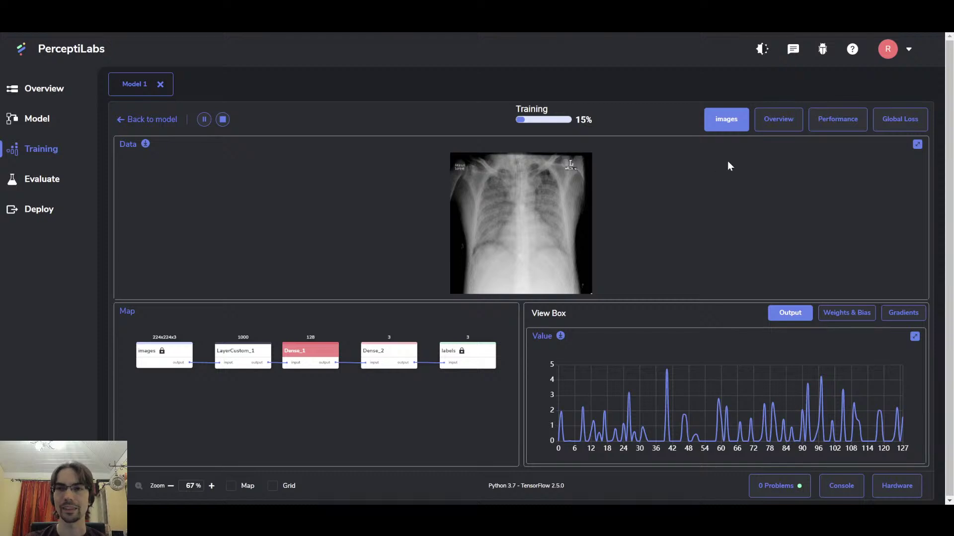
# Review the training overview charts, dismiss the result summary, and check the precision, recall and F1 performance curves
pyautogui.click(776, 123)
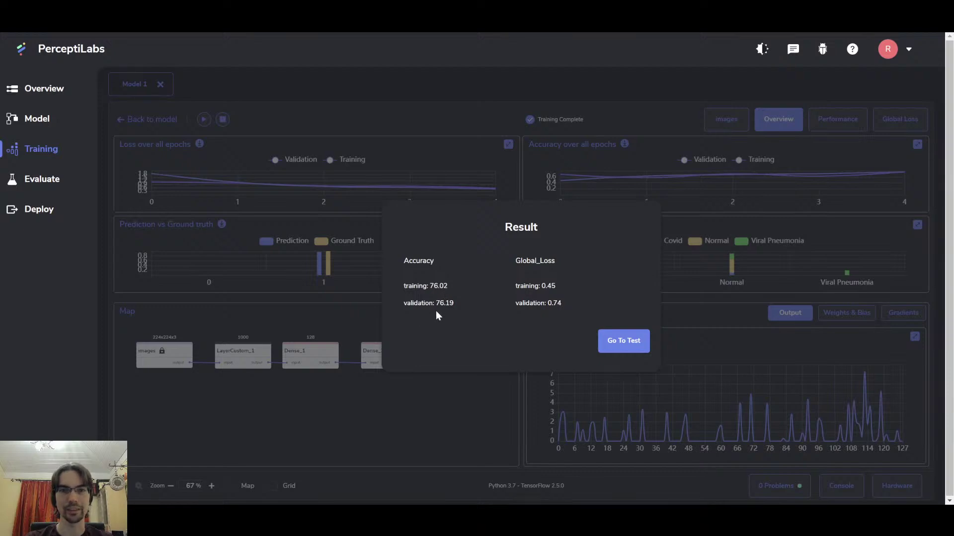
pyautogui.click(744, 239)
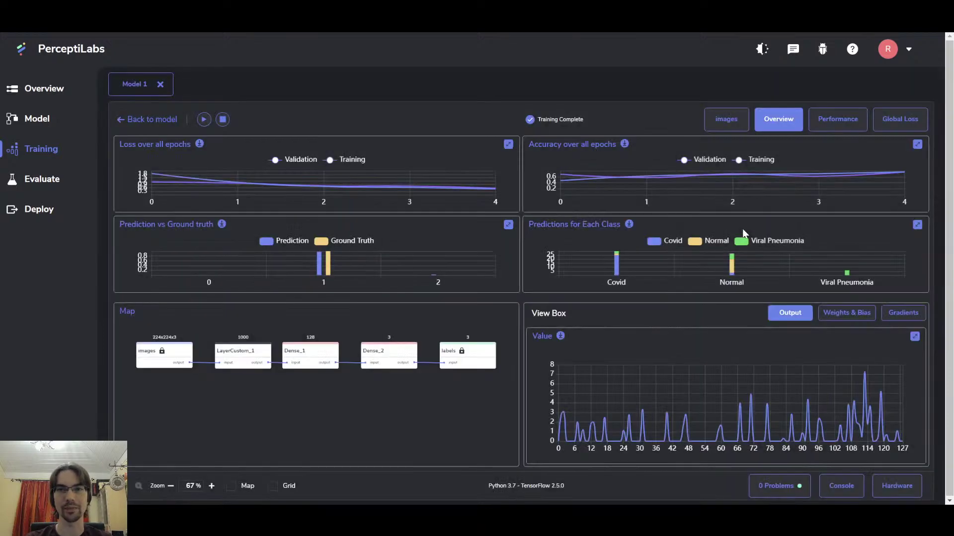
pyautogui.moveTo(896, 181)
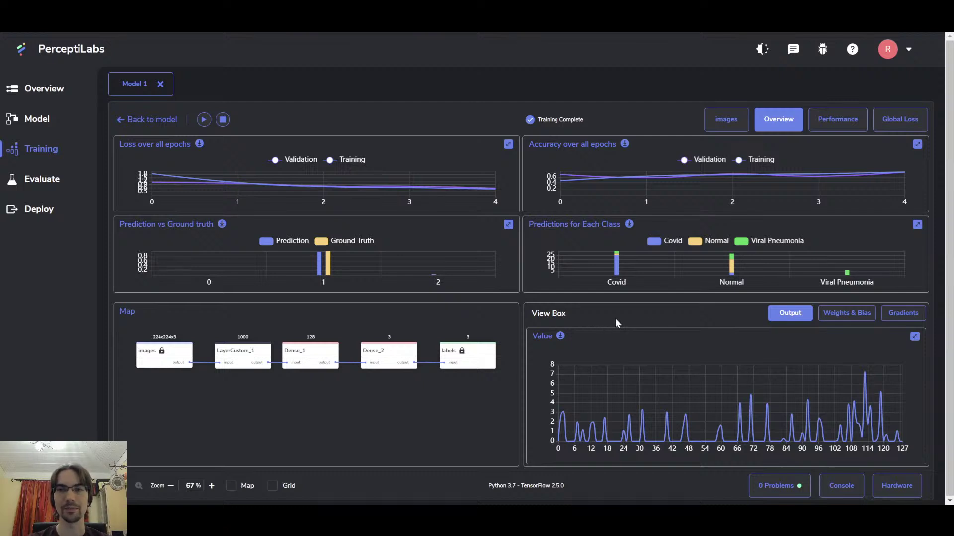
pyautogui.click(835, 119)
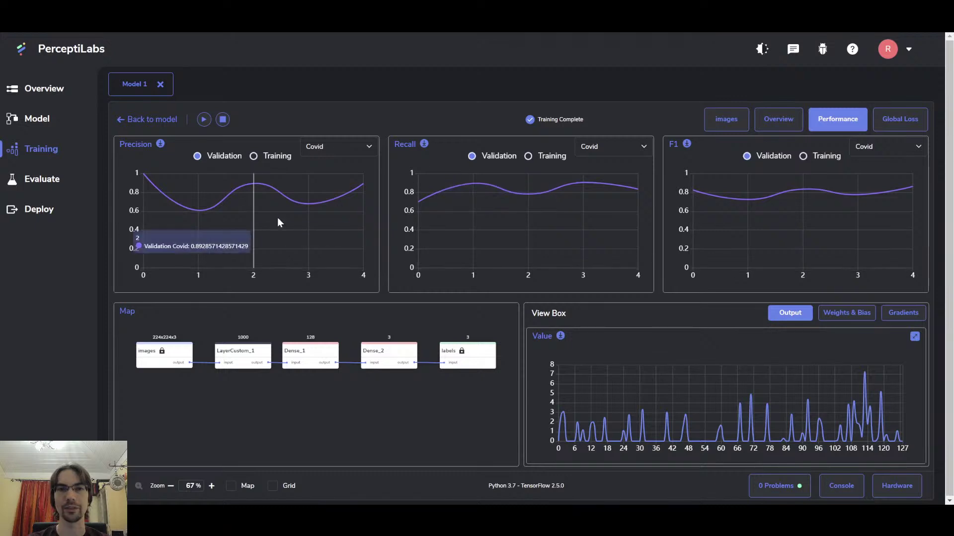
pyautogui.click(789, 119)
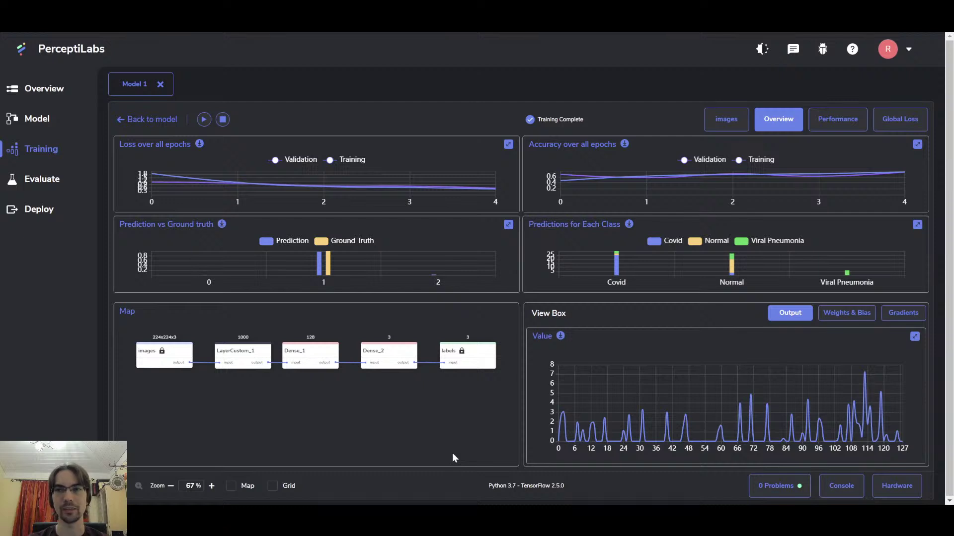
# Inspect the Dense_1 output, followed by the output, weights and bias, and gradients of Dense_2
pyautogui.click(323, 353)
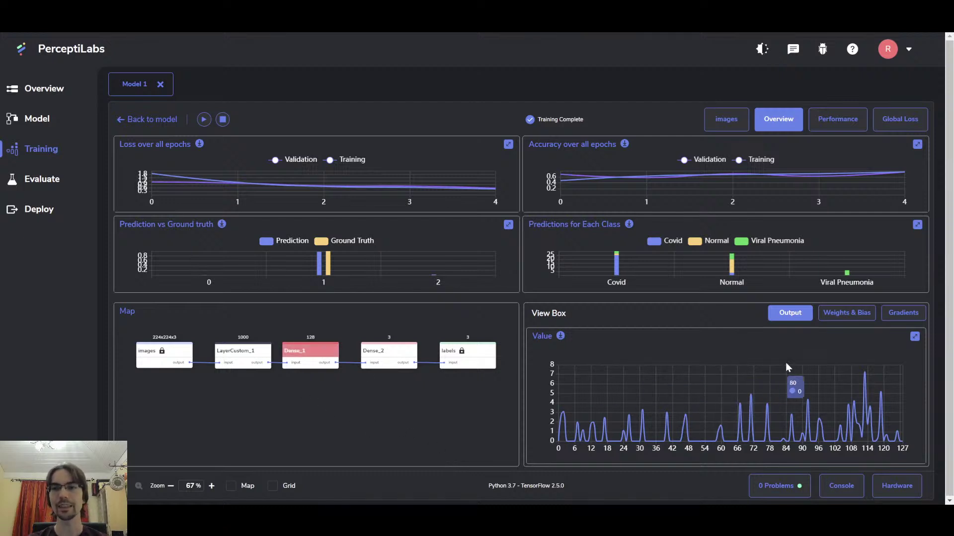
pyautogui.click(396, 353)
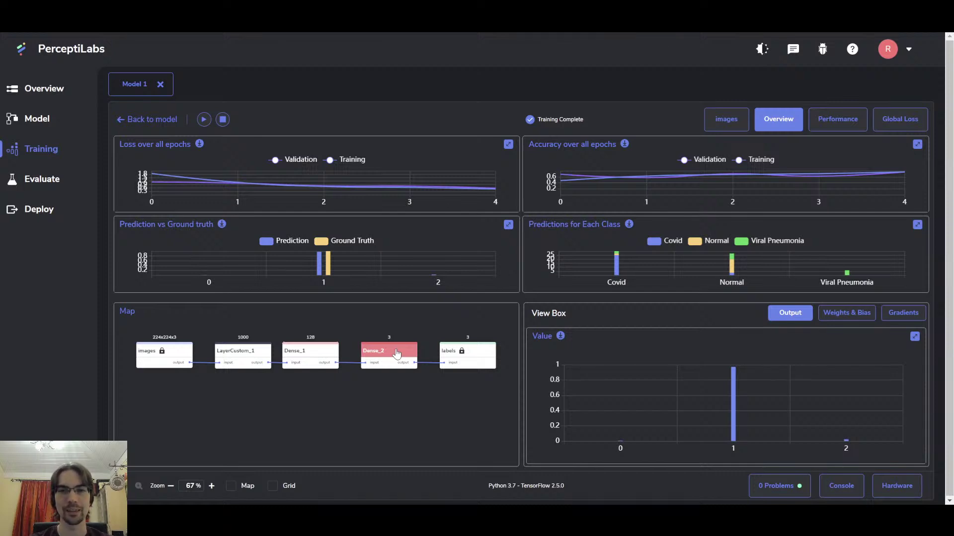
pyautogui.click(791, 314)
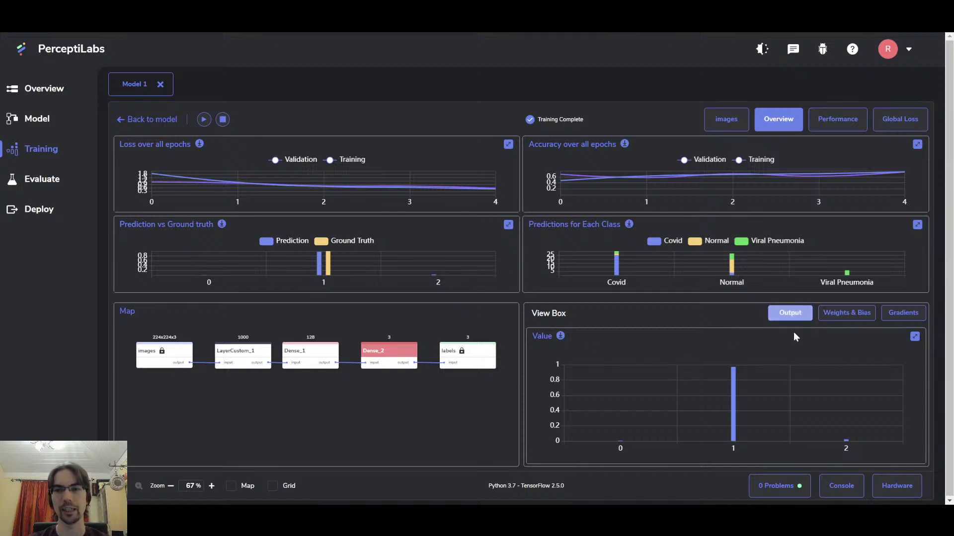
pyautogui.click(838, 316)
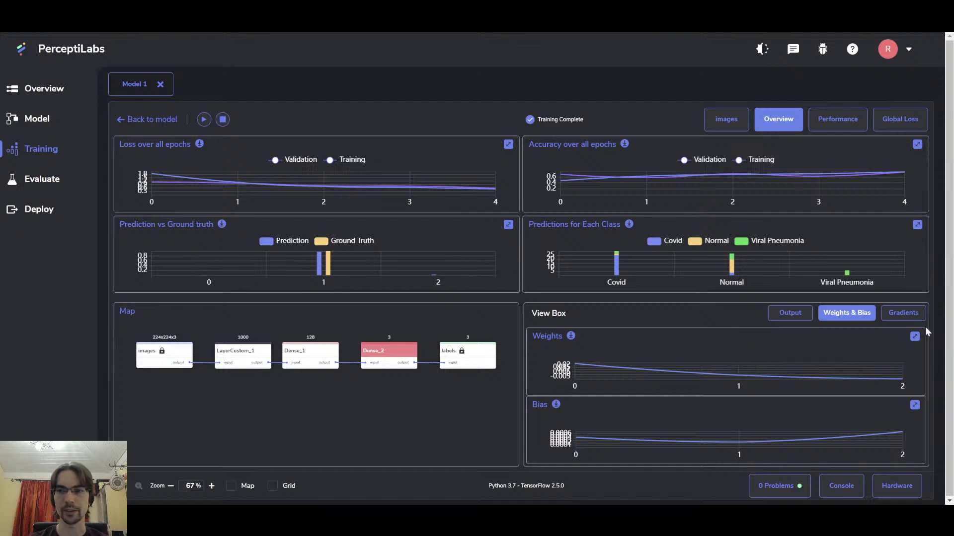
pyautogui.click(904, 313)
pyautogui.moveTo(688, 378)
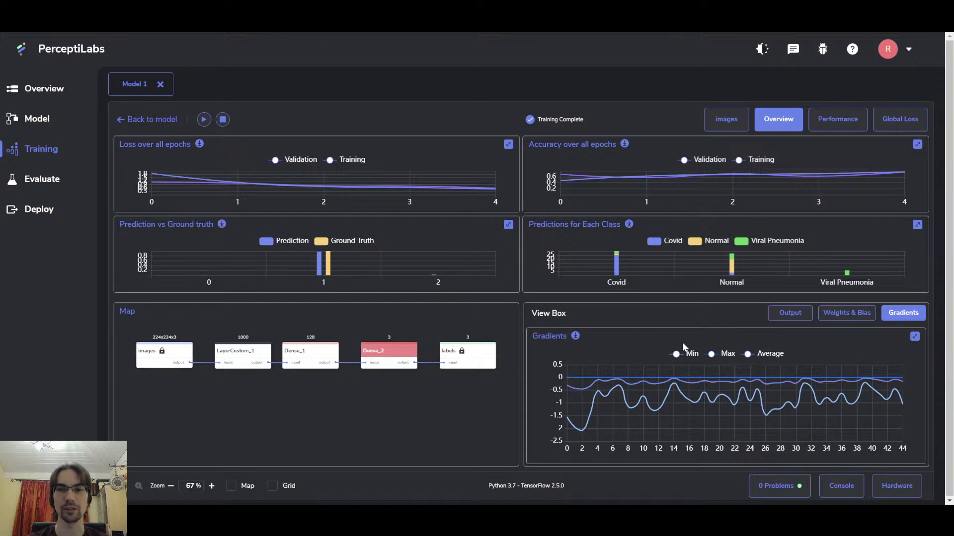
# Read the Dense_2 output values for each class, and compare its gradients with the predictions for each class
pyautogui.click(787, 313)
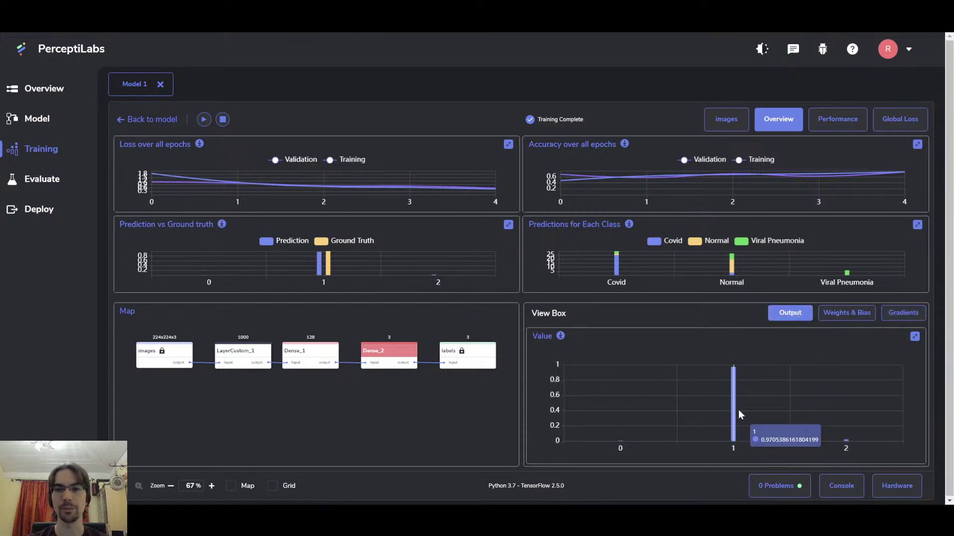
pyautogui.moveTo(641, 434)
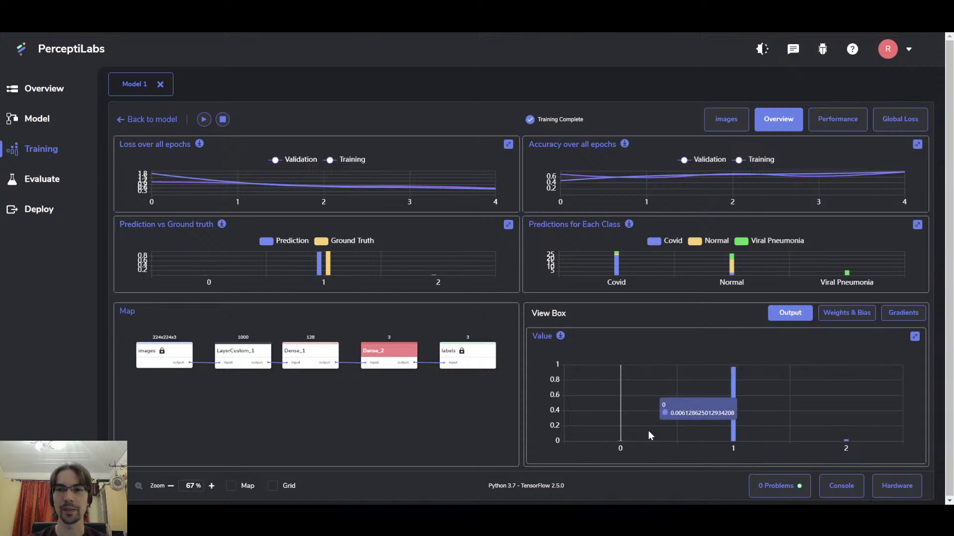
pyautogui.moveTo(829, 287)
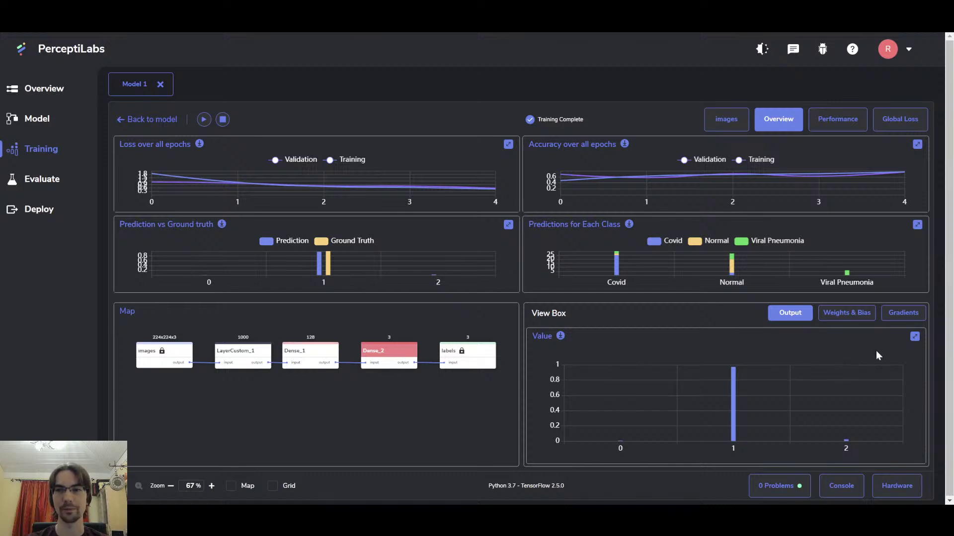
pyautogui.click(903, 313)
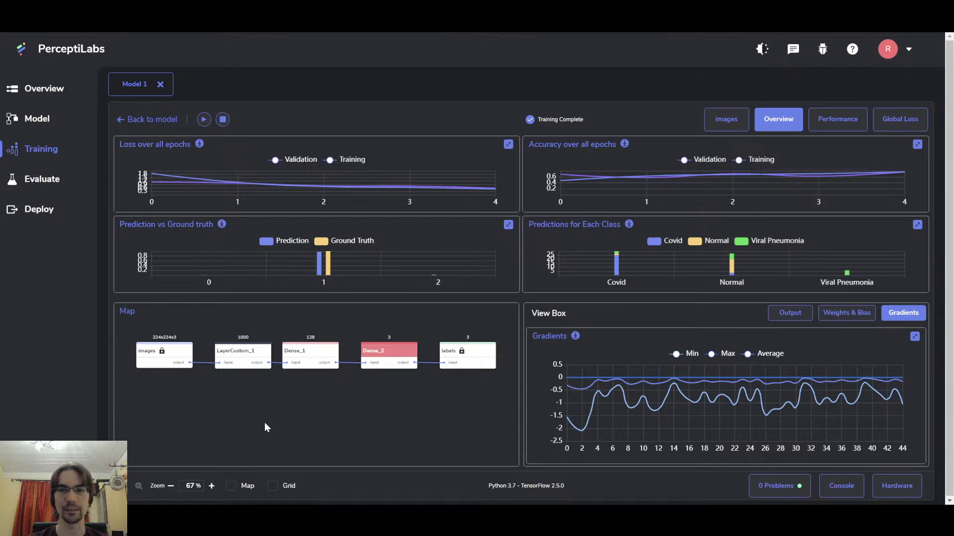
pyautogui.moveTo(820, 402)
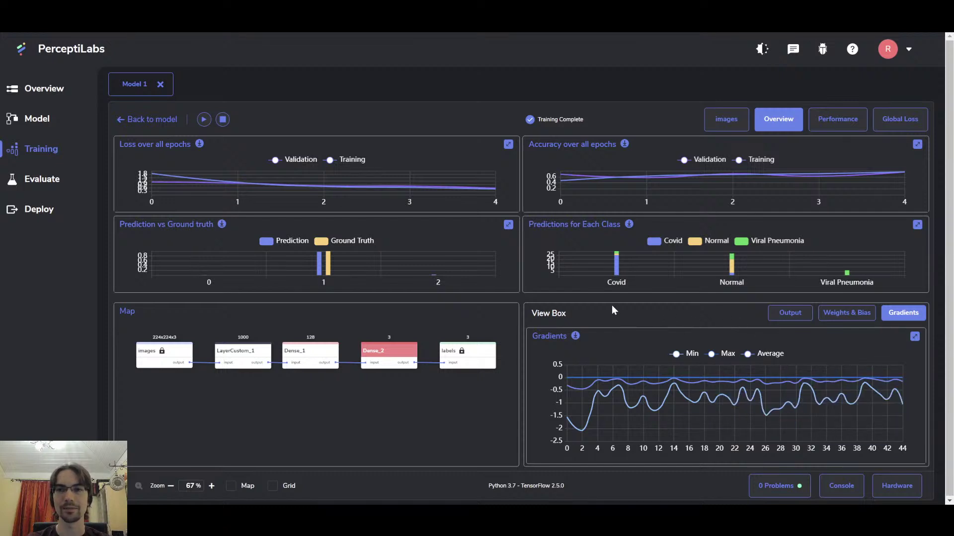
pyautogui.moveTo(861, 292)
pyautogui.moveTo(734, 275)
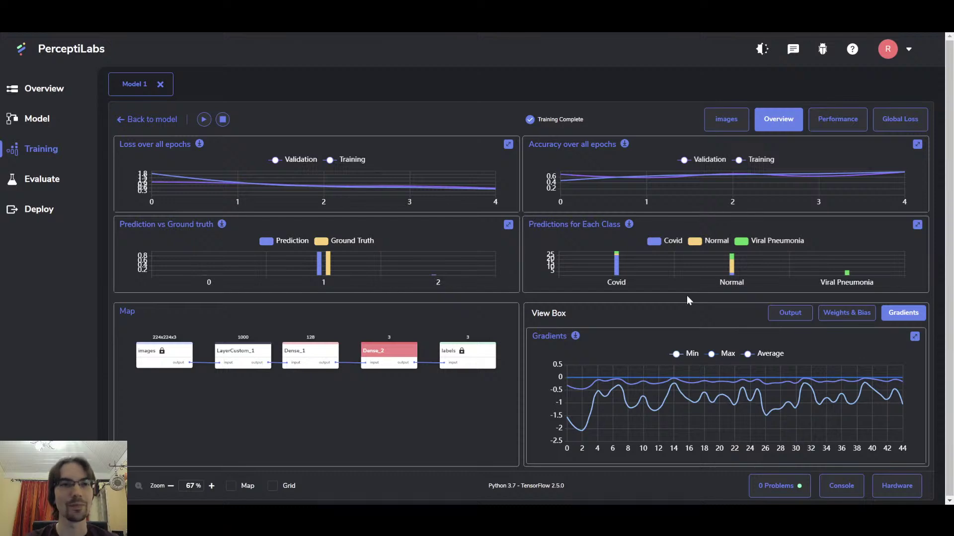
# Run an evaluation test on Model 1 with the Confusion Matrix and Classification Metrics tests on the partitioned dataset
pyautogui.click(50, 191)
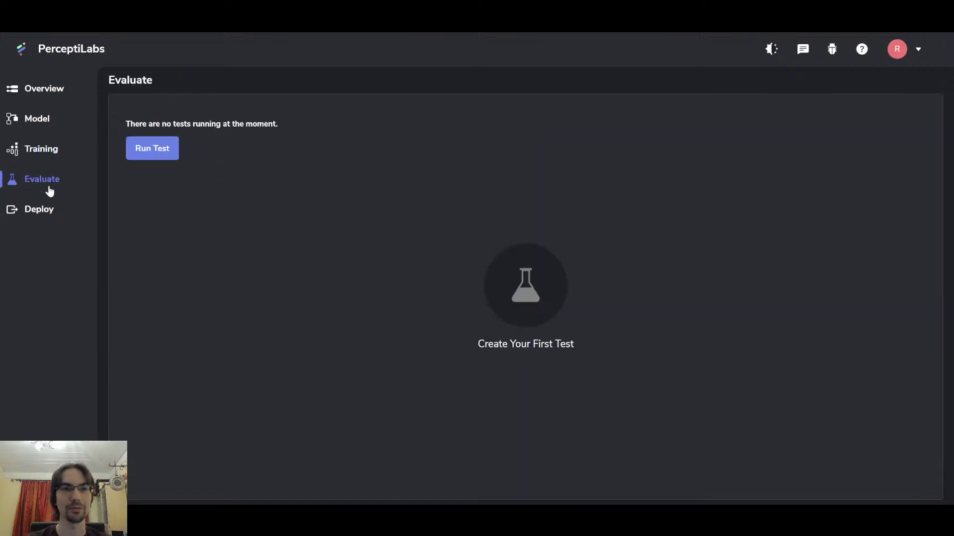
pyautogui.click(170, 153)
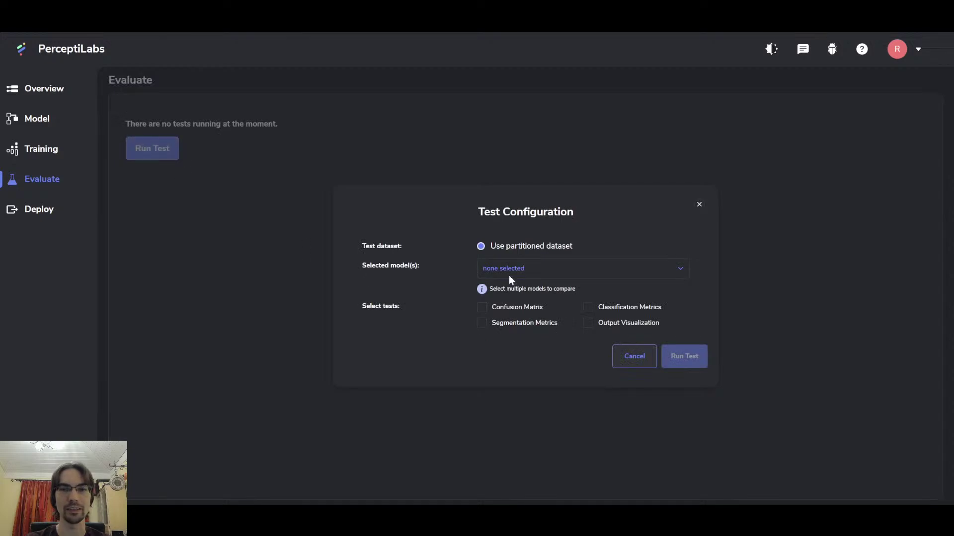
pyautogui.click(510, 271)
pyautogui.click(528, 285)
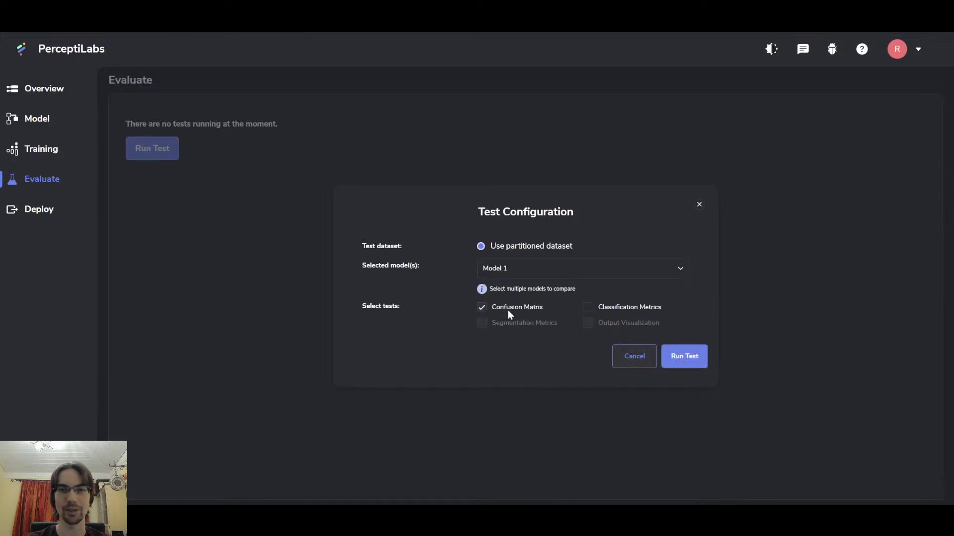
pyautogui.click(507, 309)
pyautogui.click(628, 308)
pyautogui.click(686, 356)
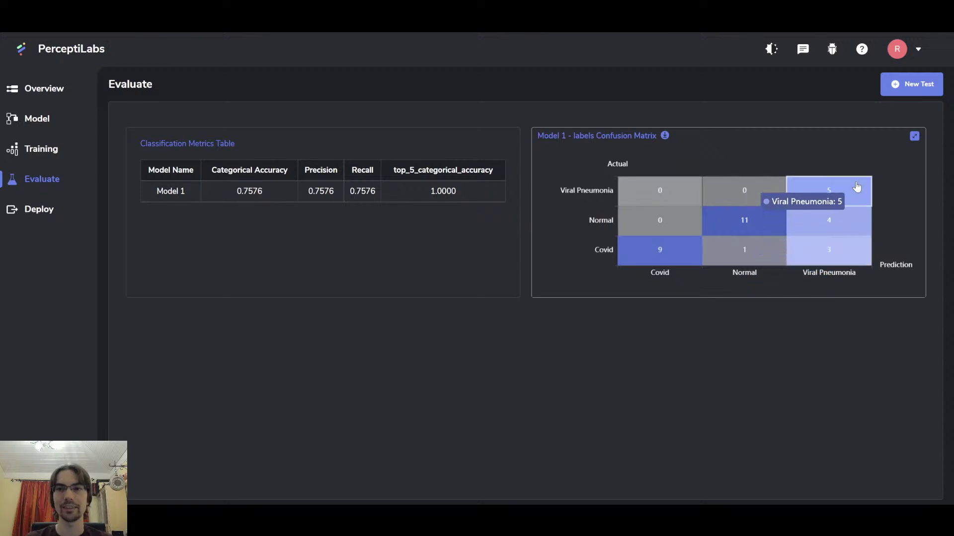
pyautogui.moveTo(736, 258)
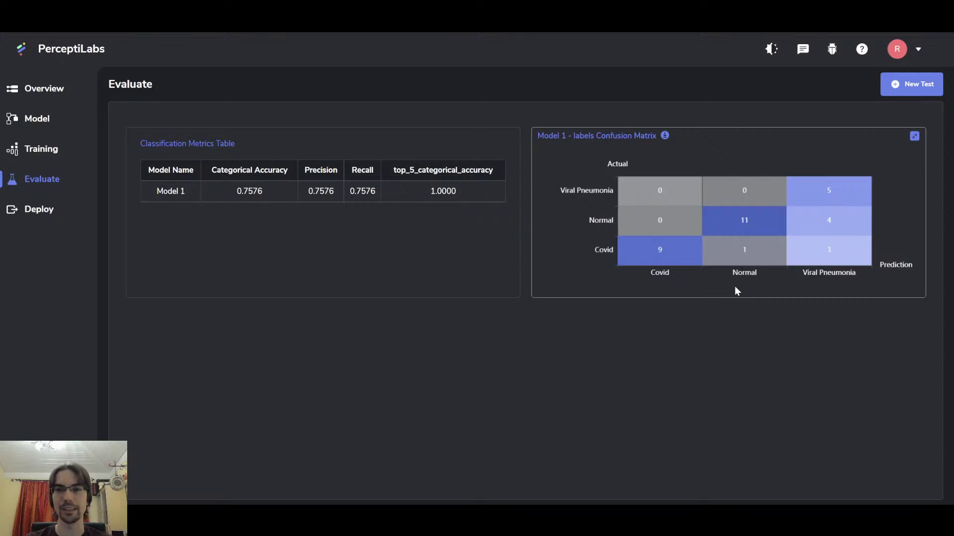
# Examine the confusion matrix counts for each class, comparing the Normal predictions with the actual labels
pyautogui.moveTo(666, 257)
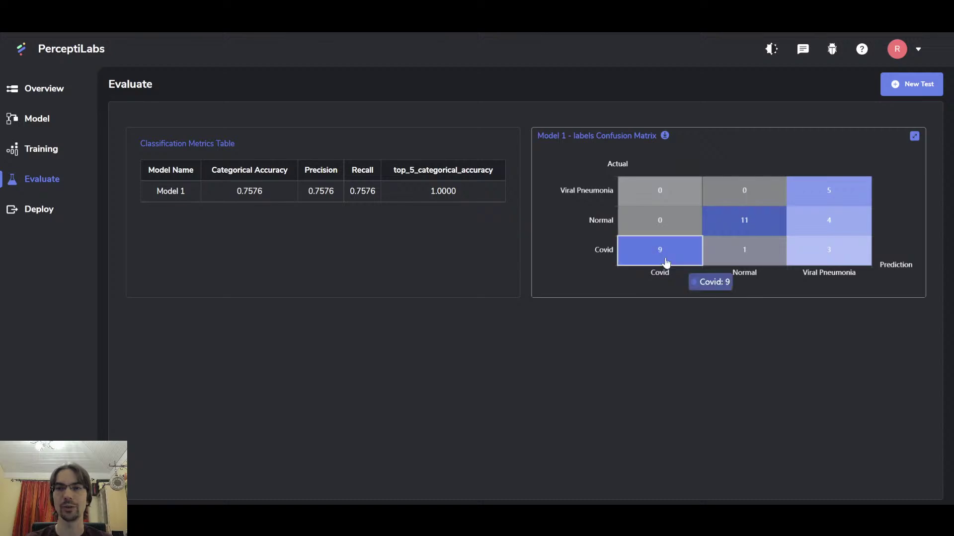
pyautogui.moveTo(723, 220)
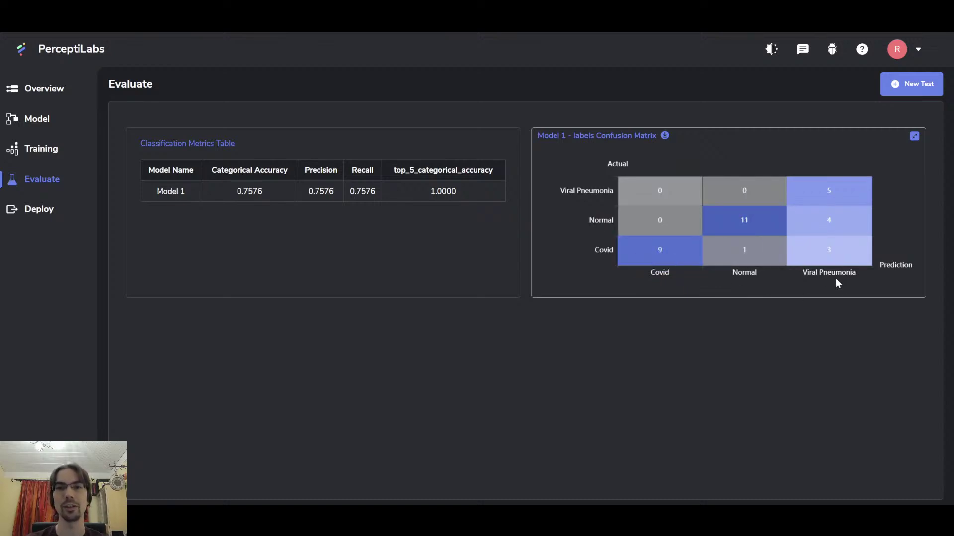
pyautogui.moveTo(811, 198)
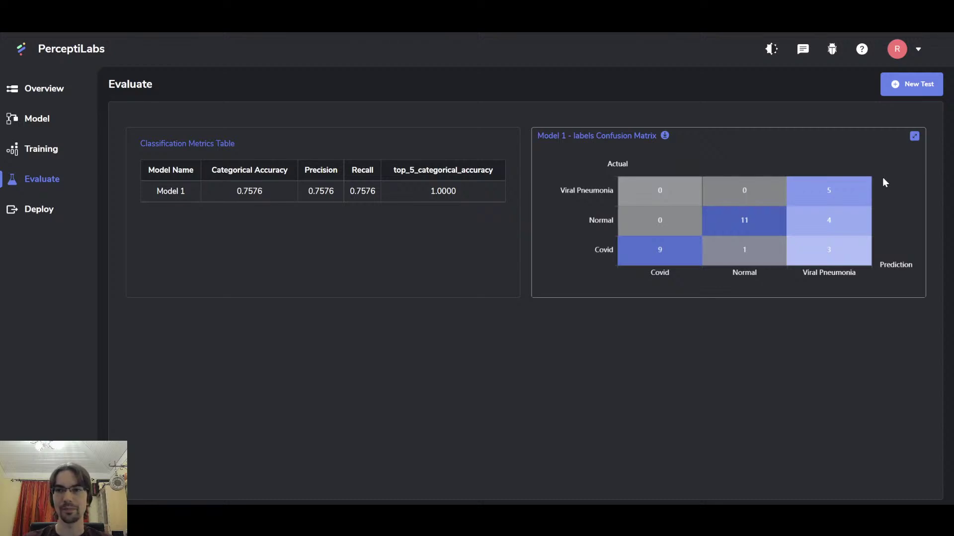
pyautogui.moveTo(695, 244)
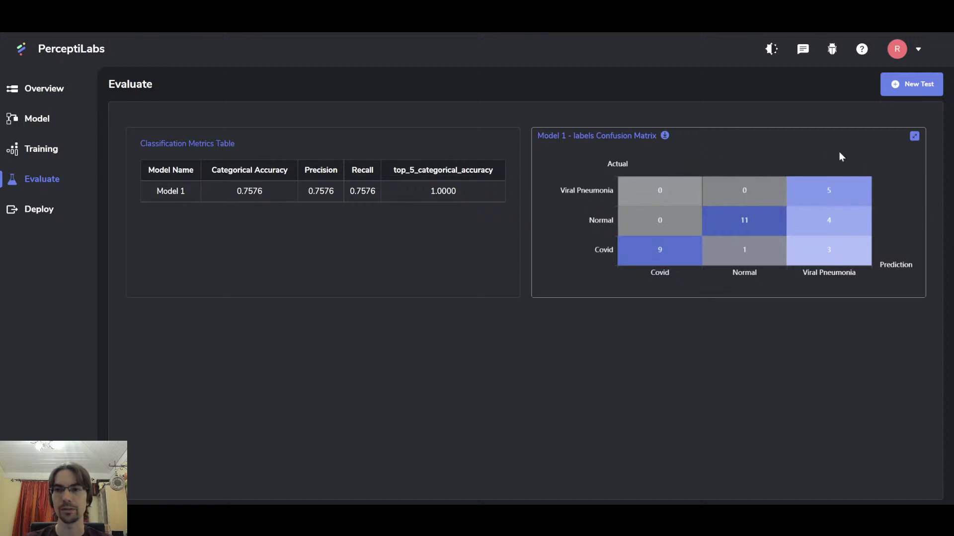
pyautogui.moveTo(857, 227)
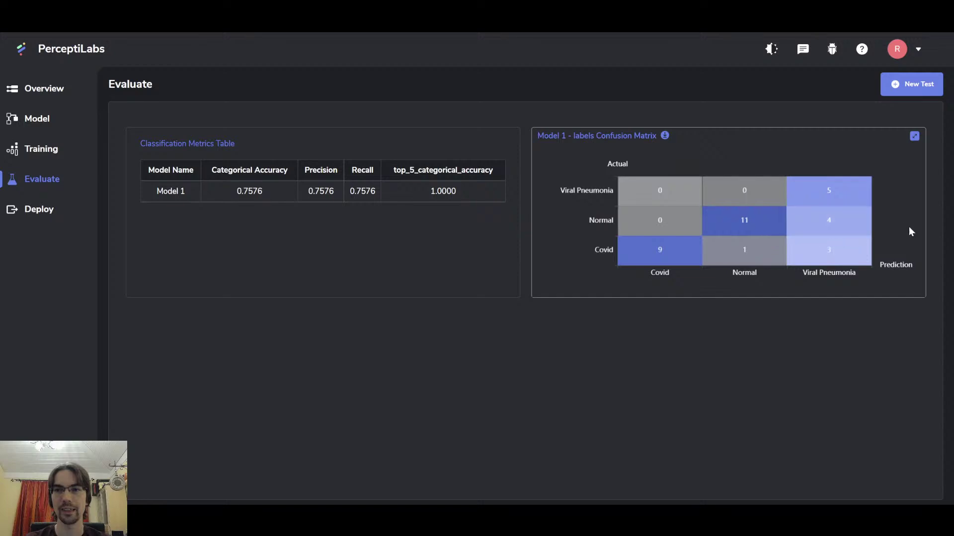
pyautogui.moveTo(859, 259)
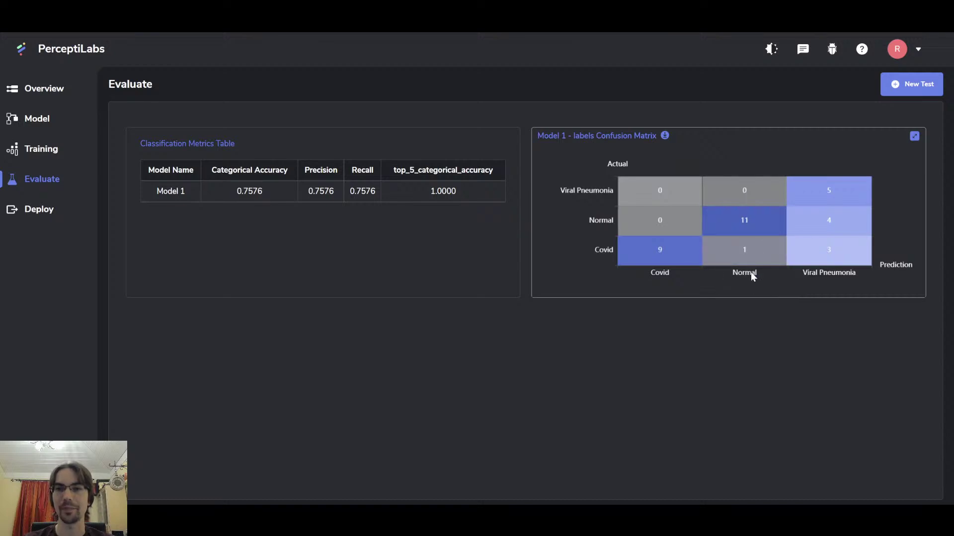
pyautogui.moveTo(742, 256)
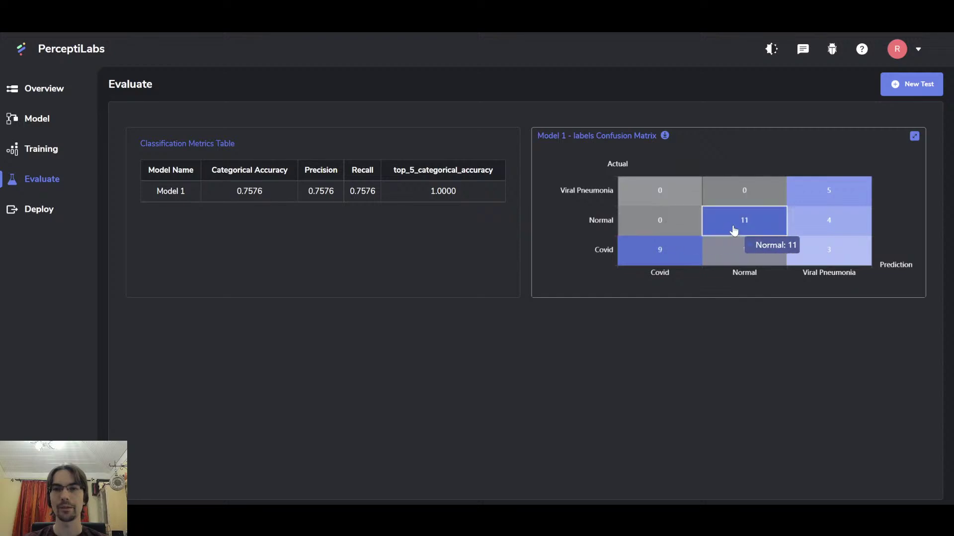
pyautogui.moveTo(745, 276)
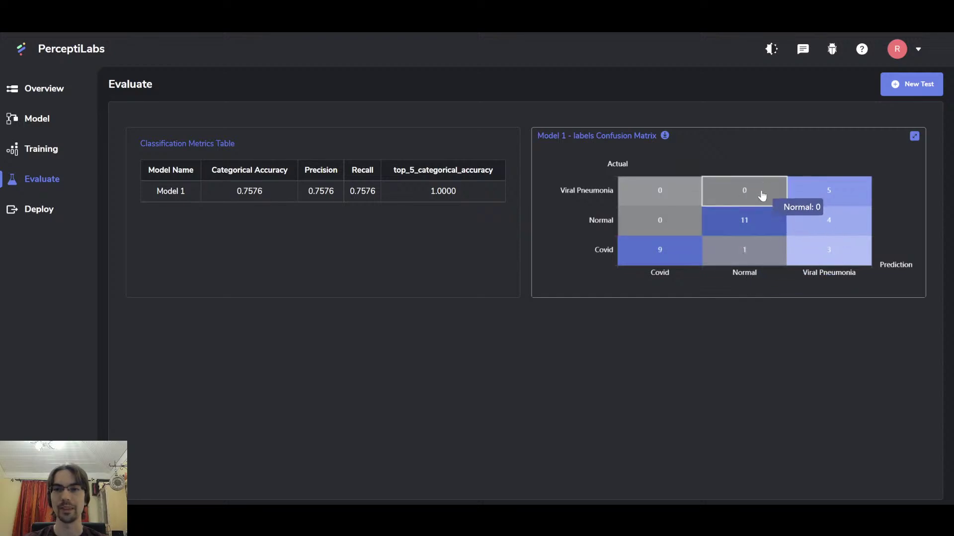
pyautogui.moveTo(742, 226)
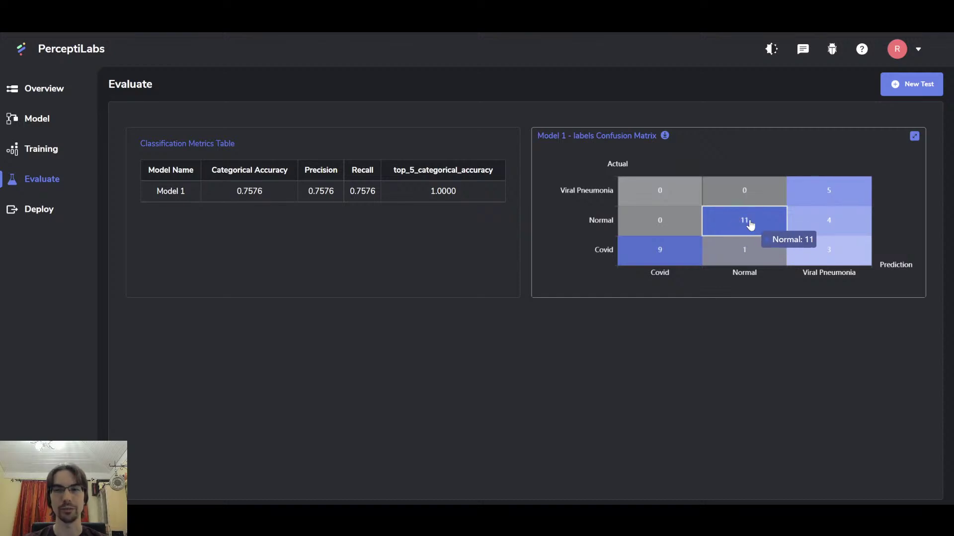
pyautogui.moveTo(752, 251)
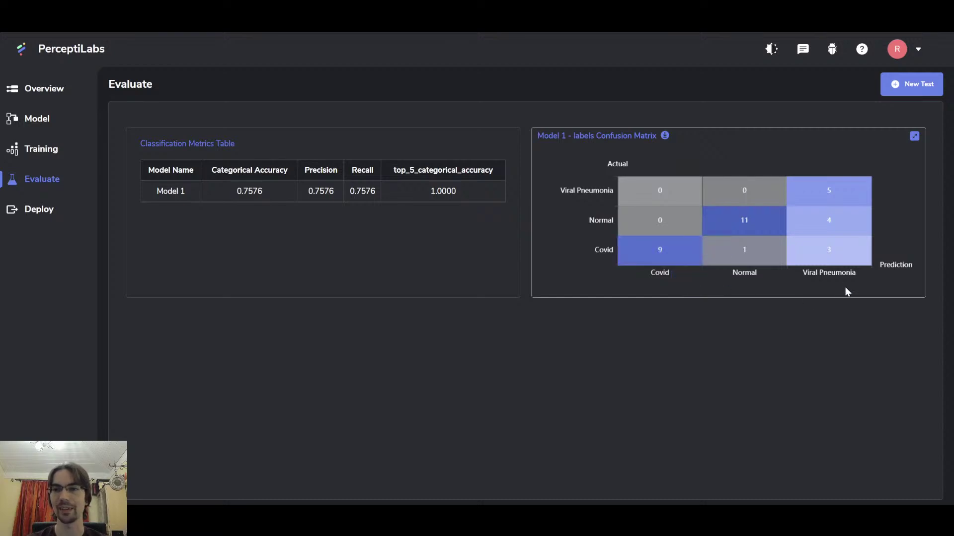
# Compare the Viral Pneumonia predictions with the actual labels in the confusion matrix, and check how the actual Covid cases were classified
pyautogui.moveTo(865, 253)
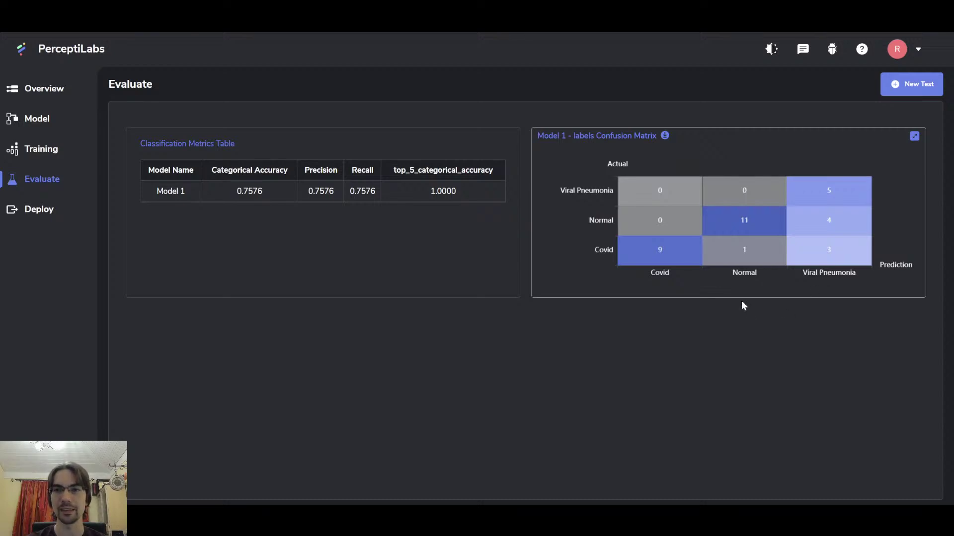
pyautogui.moveTo(763, 225)
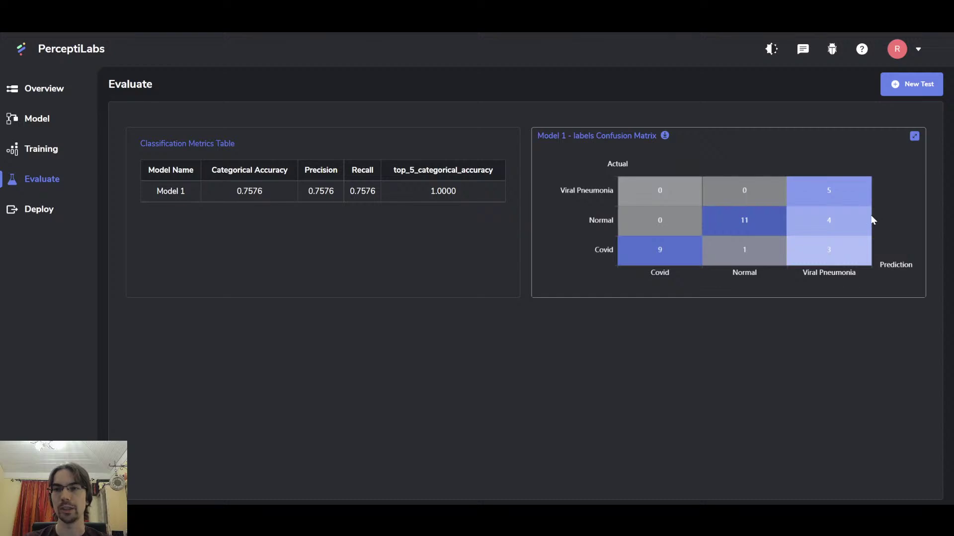
pyautogui.moveTo(828, 215)
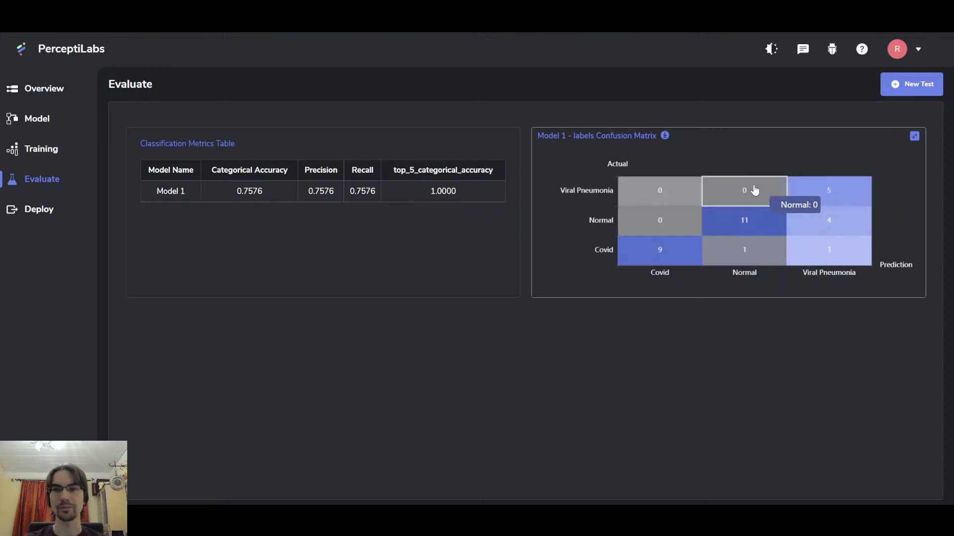
pyautogui.moveTo(810, 195)
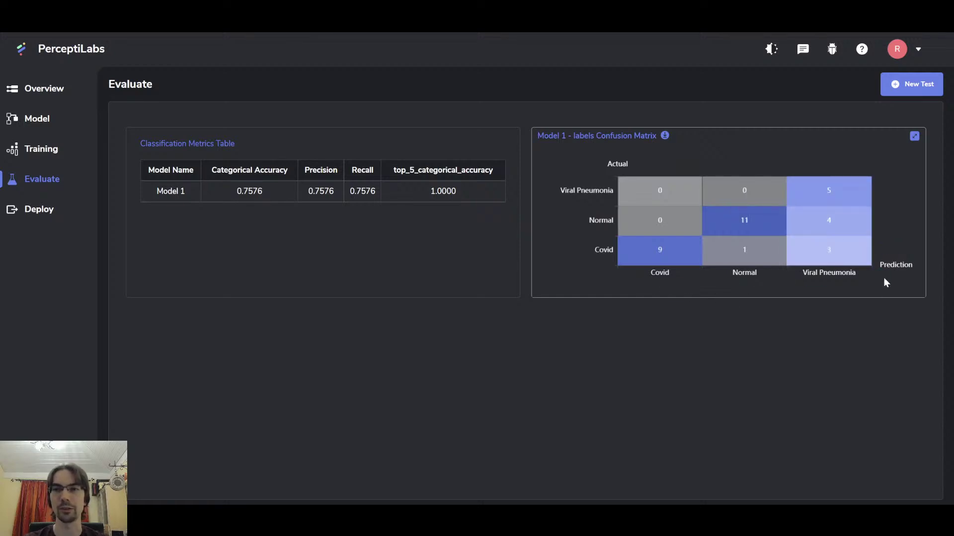
pyautogui.moveTo(862, 195)
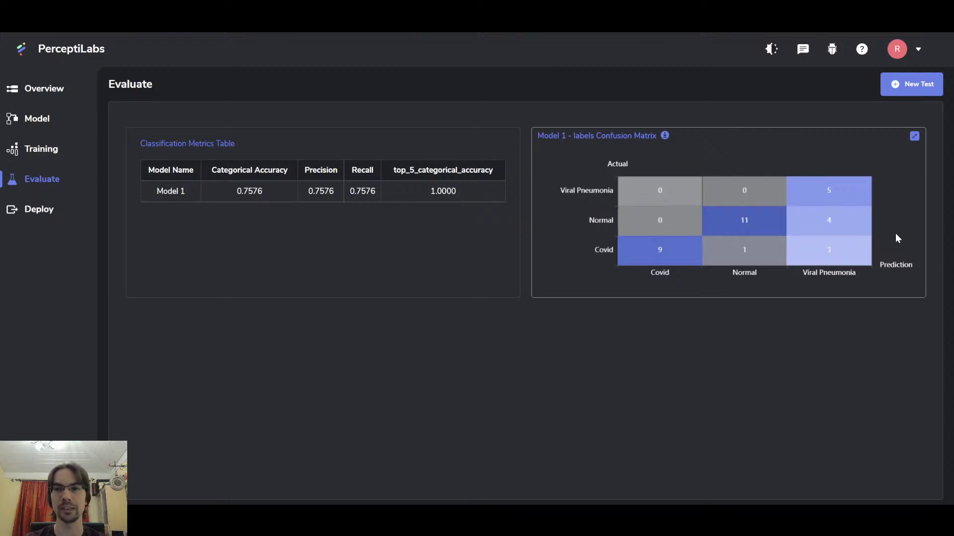
pyautogui.moveTo(867, 256)
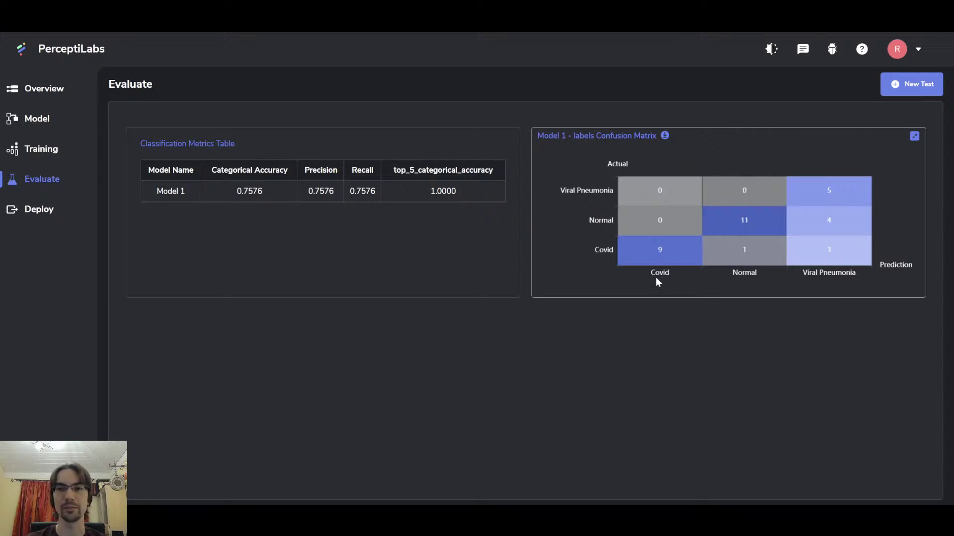
pyautogui.moveTo(690, 264)
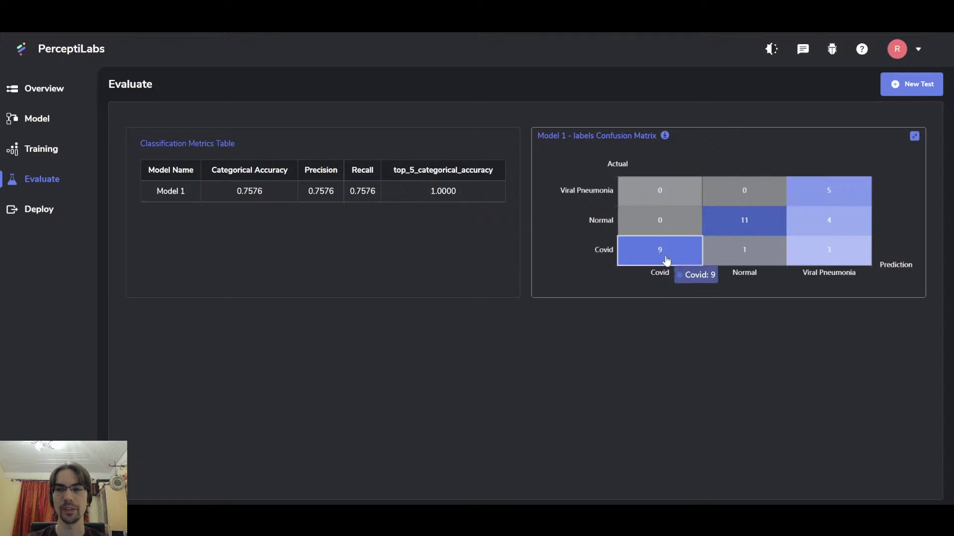
pyautogui.moveTo(803, 269)
pyautogui.moveTo(739, 262)
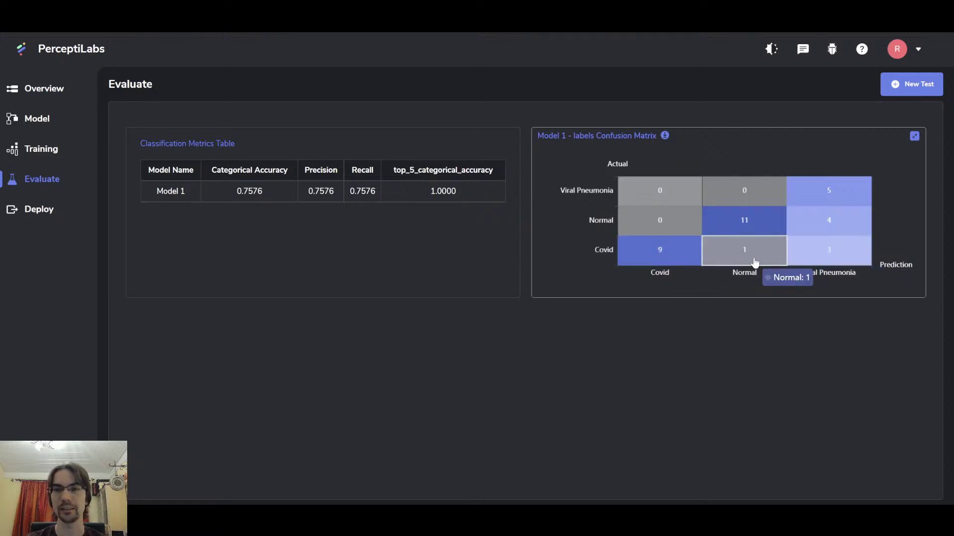
pyautogui.moveTo(664, 256)
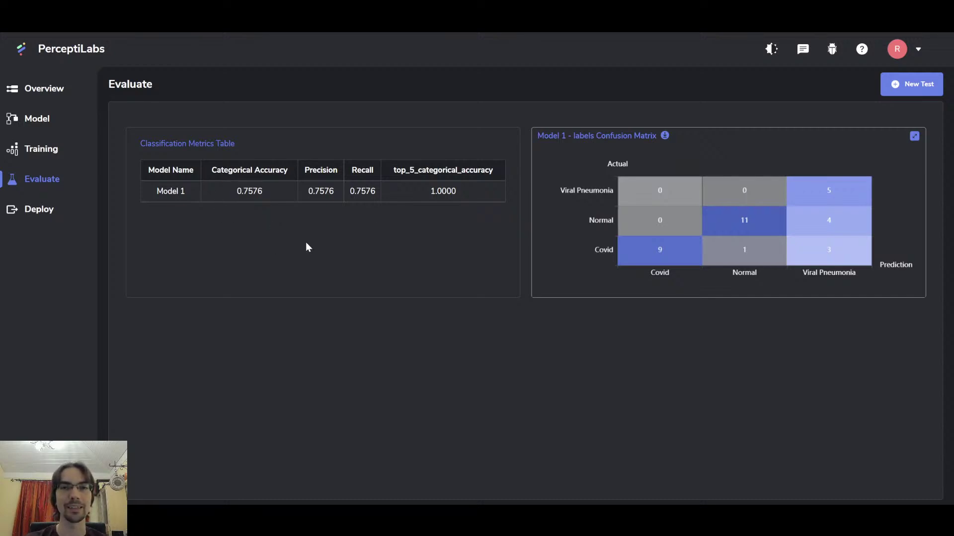
# Show all classes in the training Precision and Recall performance charts and read their validation values at the final epoch
pyautogui.click(55, 151)
pyautogui.click(827, 122)
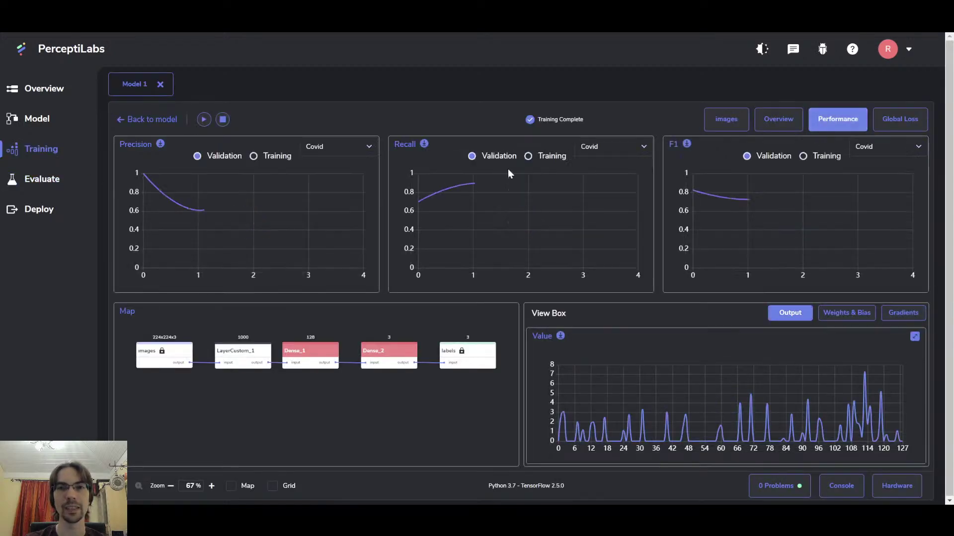
pyautogui.click(333, 145)
pyautogui.click(329, 163)
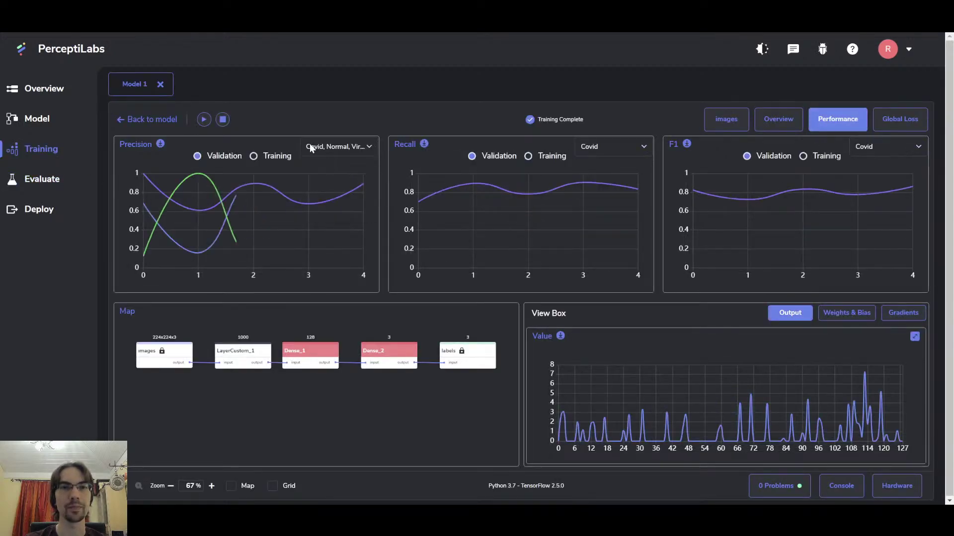
pyautogui.click(640, 146)
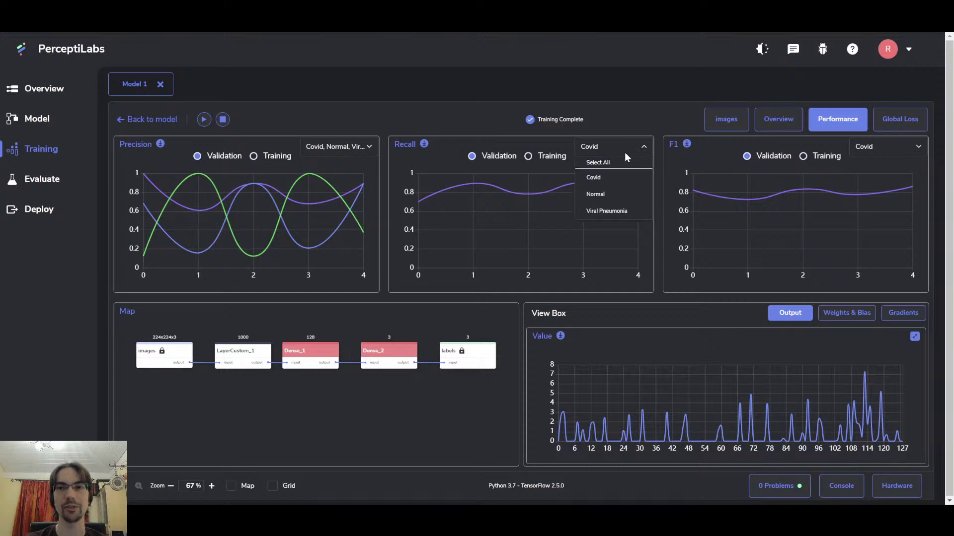
pyautogui.click(594, 163)
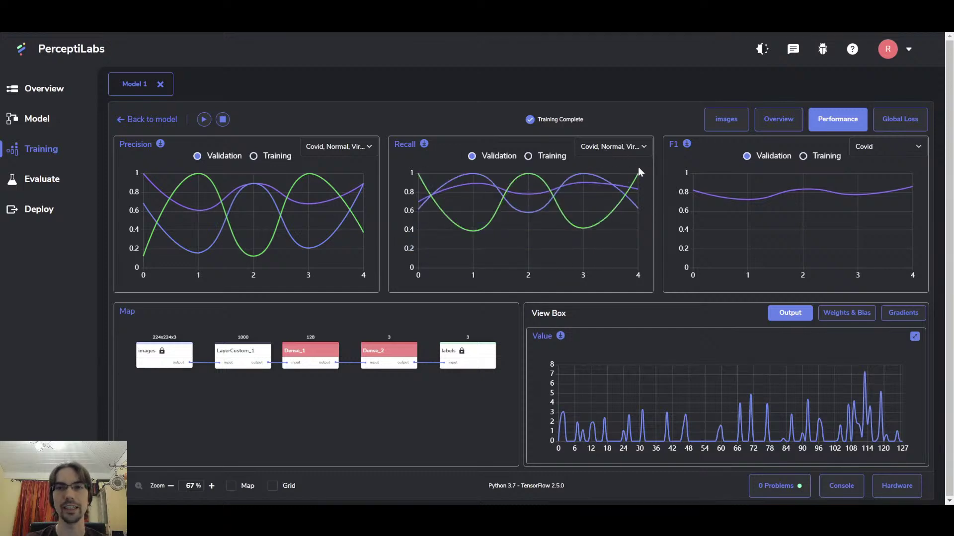
pyautogui.moveTo(634, 181)
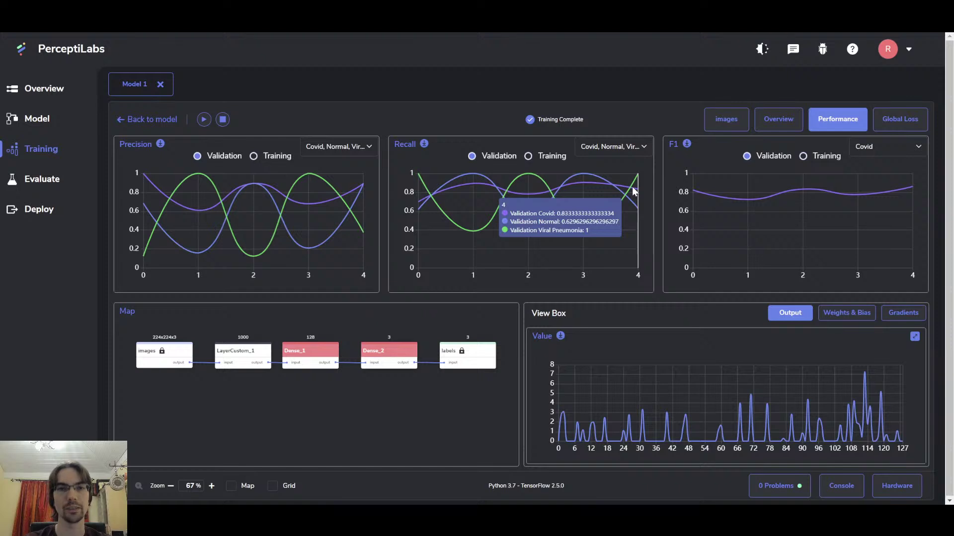
pyautogui.moveTo(361, 212)
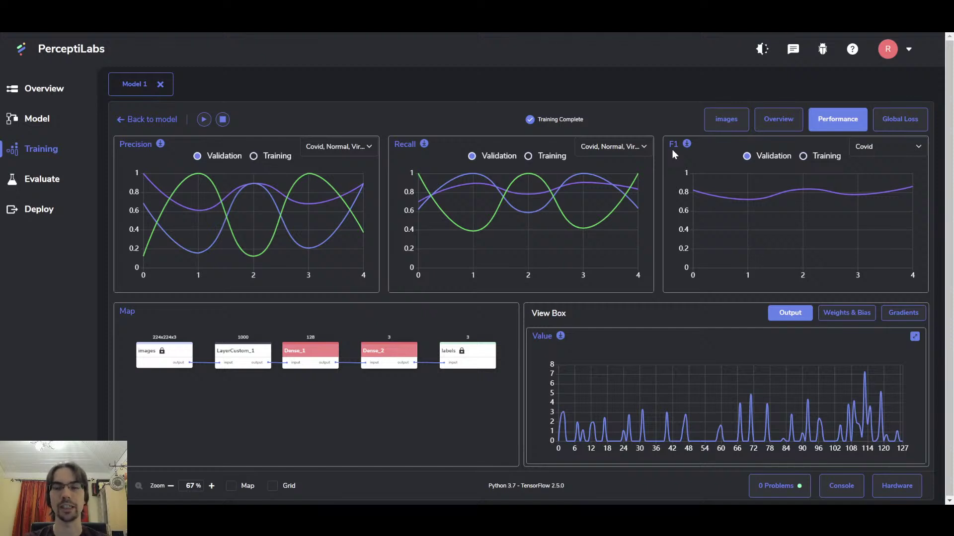
# Show all classes in the F1 chart and inspect the validation scores at the last epochs
pyautogui.click(879, 148)
pyautogui.click(882, 162)
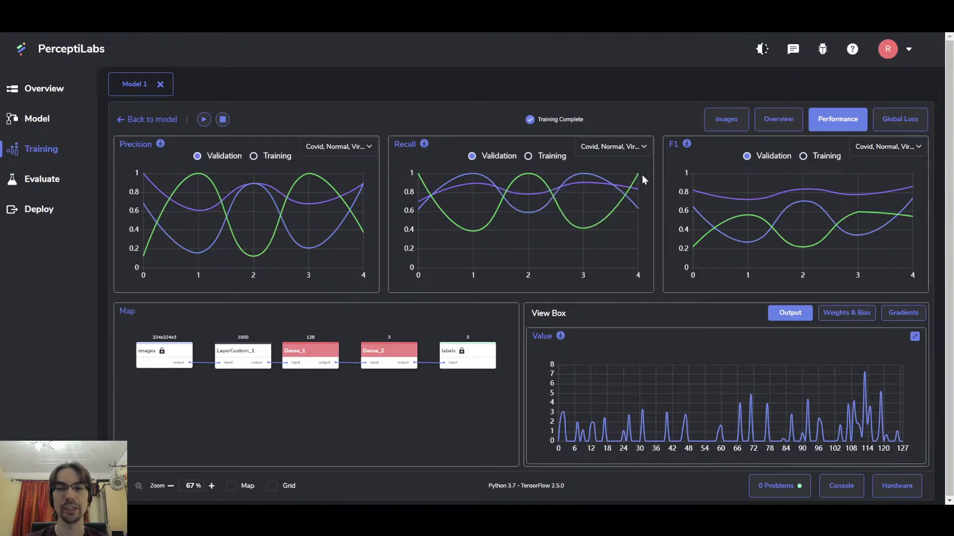
pyautogui.moveTo(912, 226)
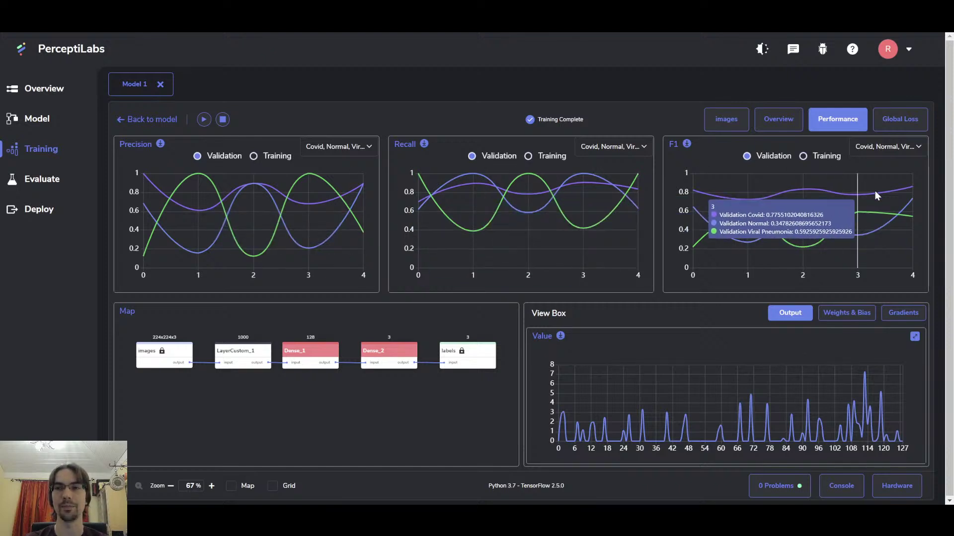
pyautogui.moveTo(911, 193)
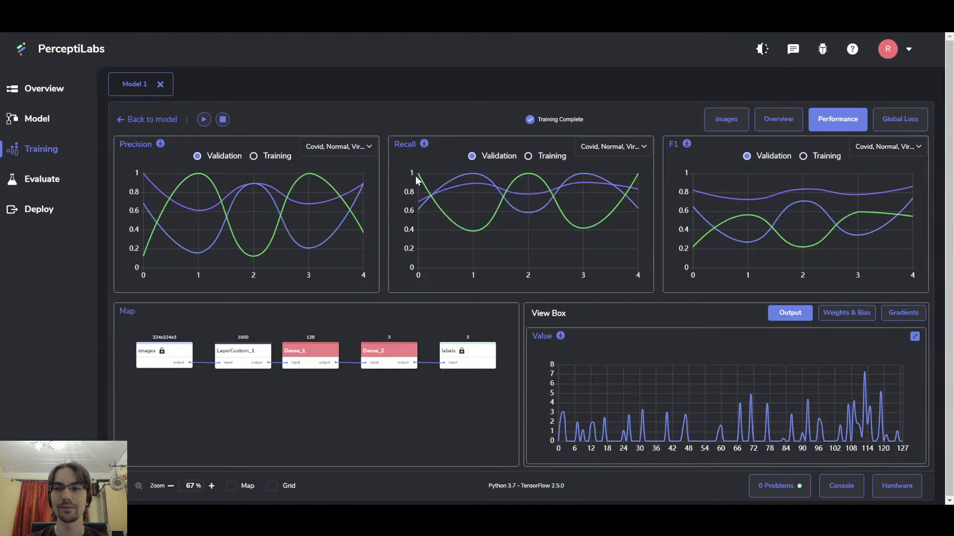
# Check the Dense_2 prediction preview in the model graph, and return to the evaluation results
pyautogui.click(42, 180)
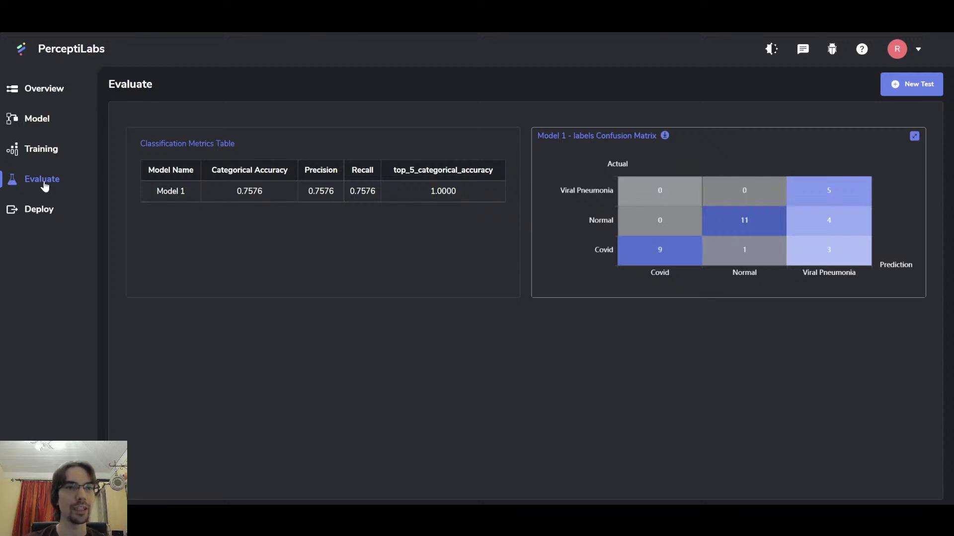
pyautogui.click(36, 120)
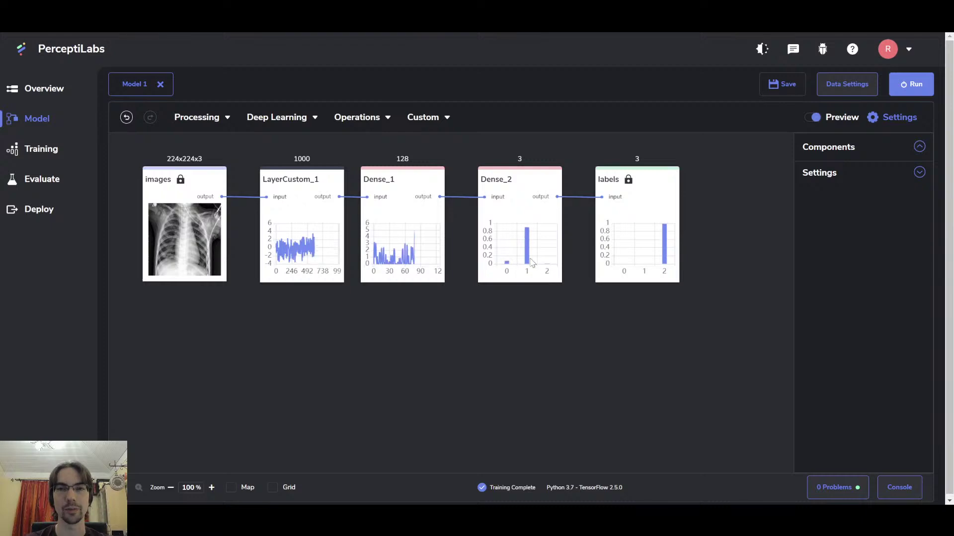
pyautogui.moveTo(525, 254)
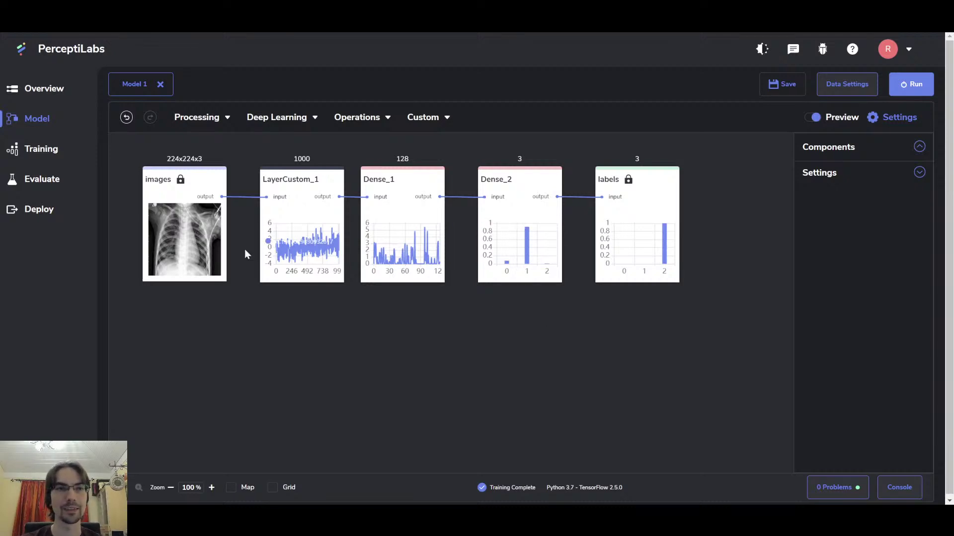
pyautogui.click(47, 180)
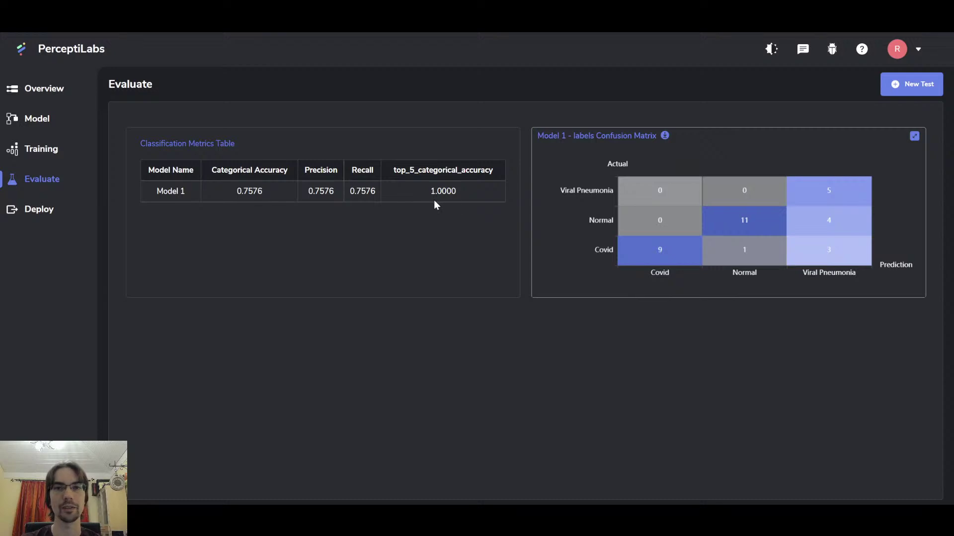